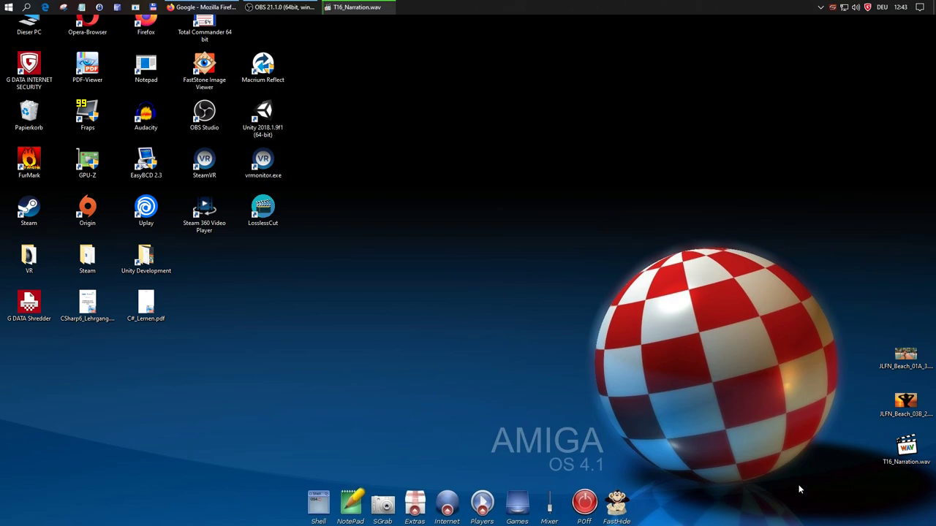
Open the Sophie post's Imgur link from r/VAMscenes, then close that Imgur tab again
click(201, 6)
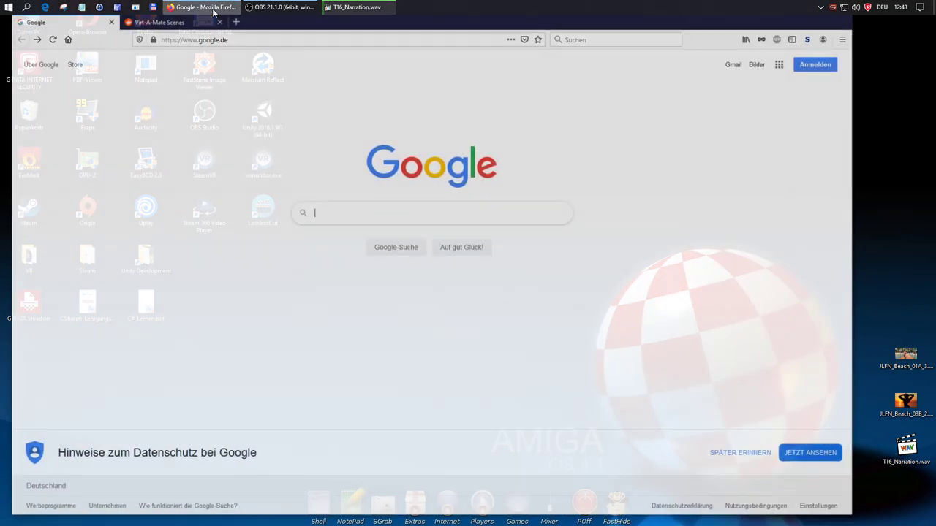
click(190, 24)
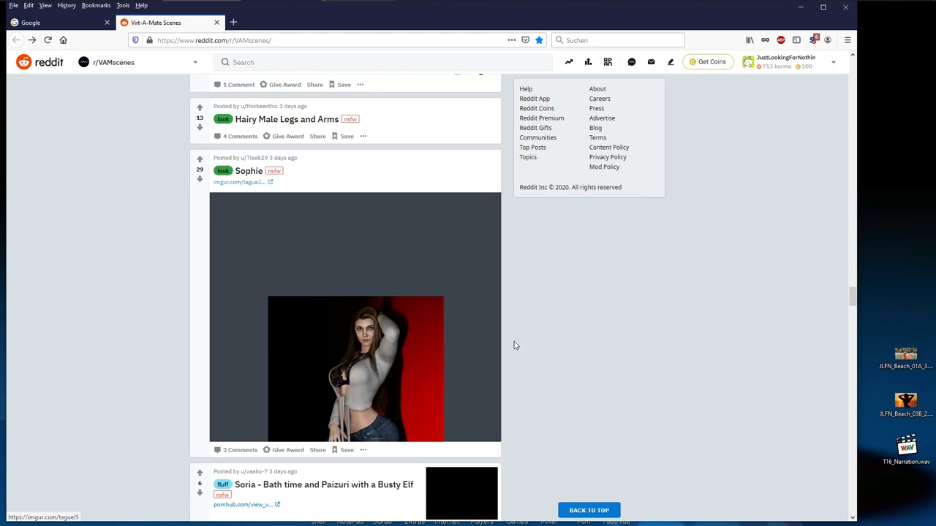
click(399, 342)
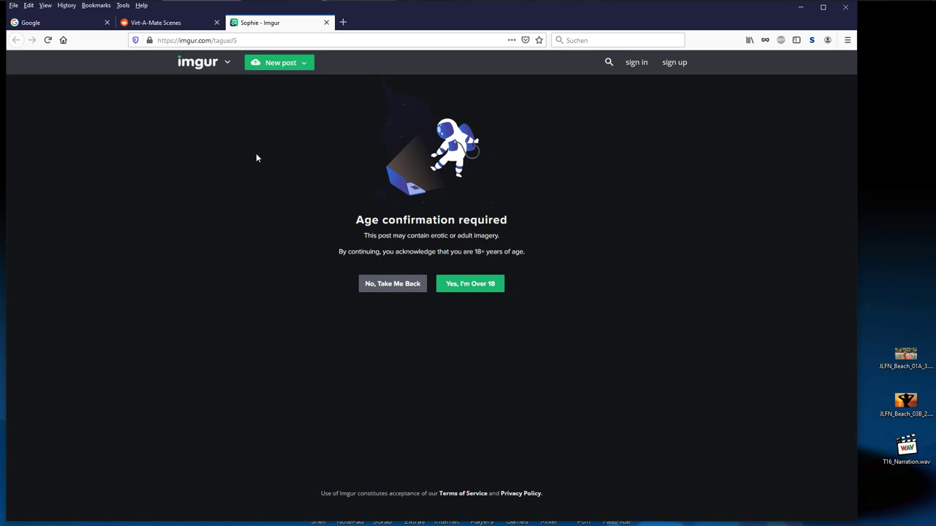
click(326, 23)
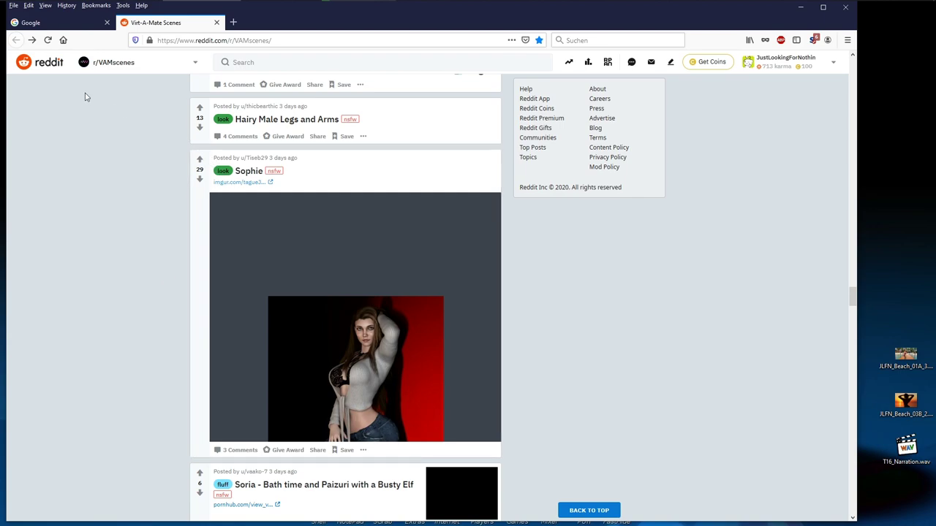
Search Google for 'imgur' and open the Imgur homepage from the results
click(60, 24)
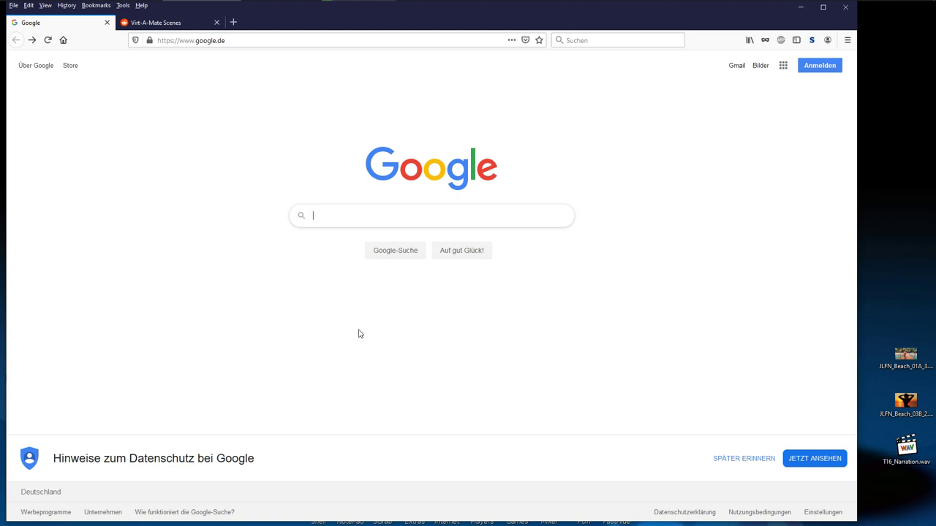
text(imgur)
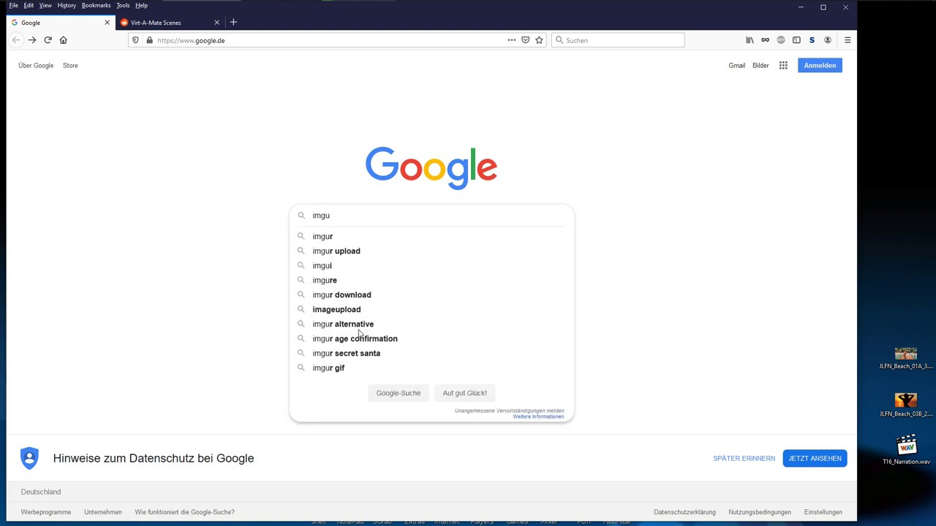
key(Return)
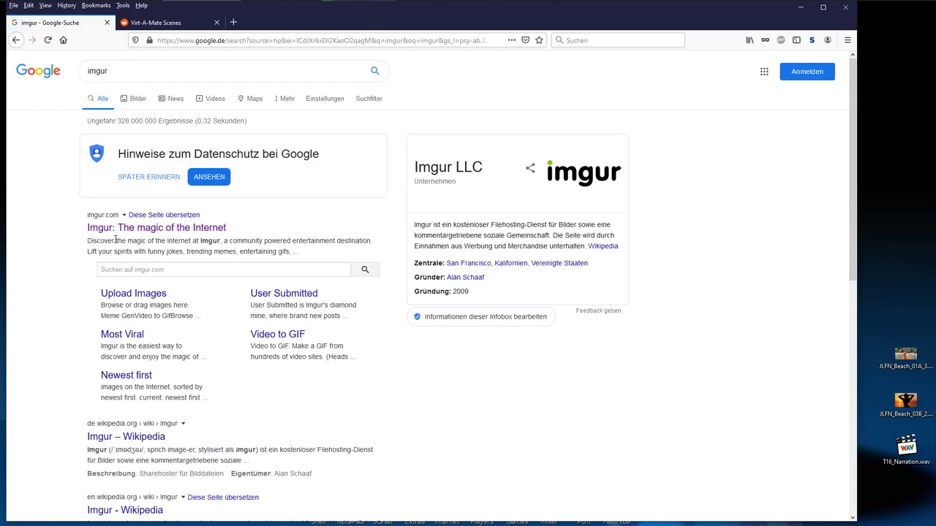
click(122, 230)
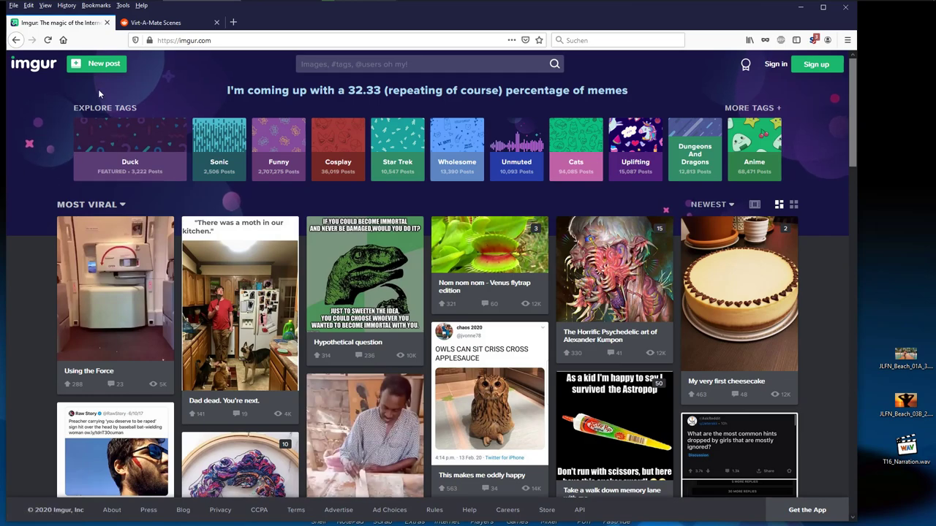
Upload JLFN_Beach_01A as a hidden new Imgur post and dismiss the share-link dialog
click(102, 68)
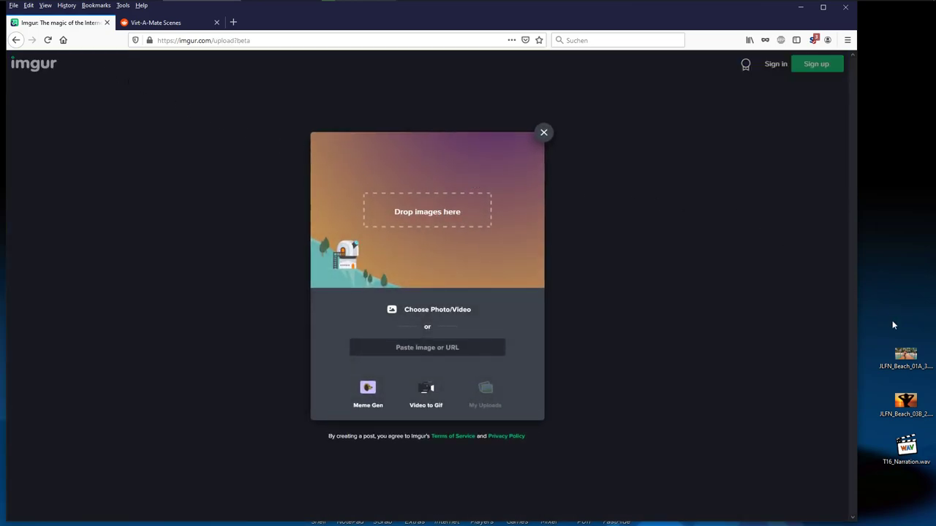
drag(905, 357, 419, 216)
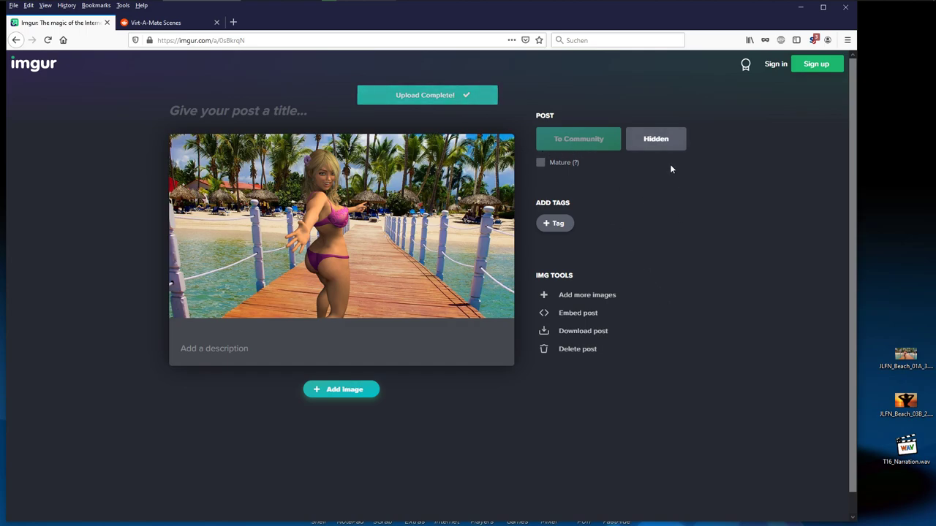
click(659, 142)
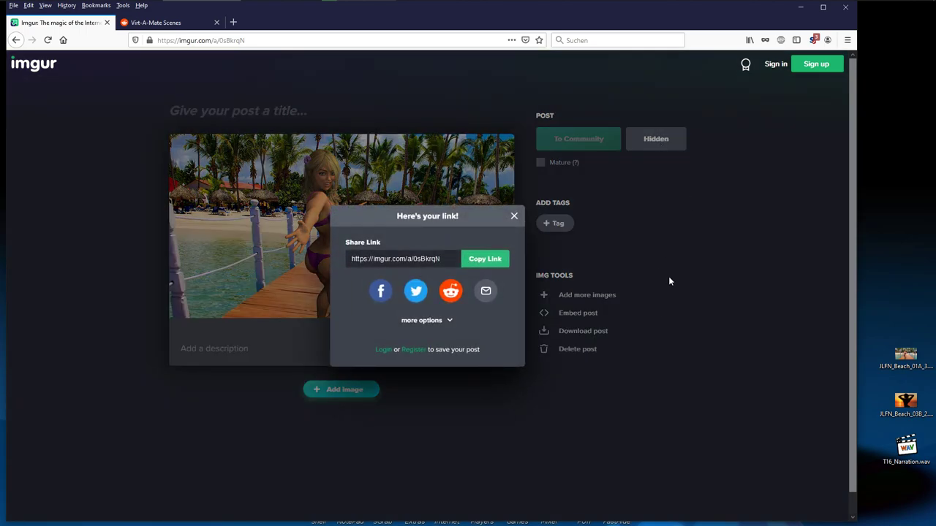
click(640, 236)
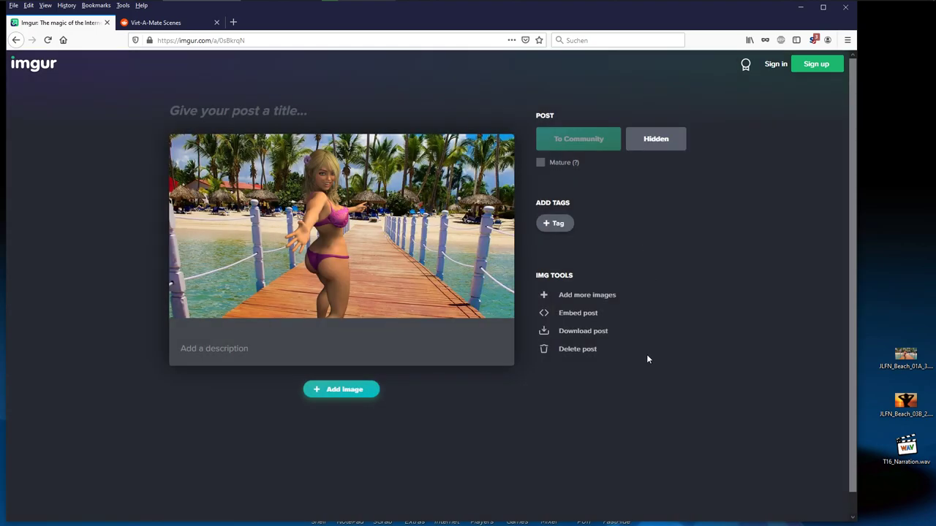
mouse_move(431, 207)
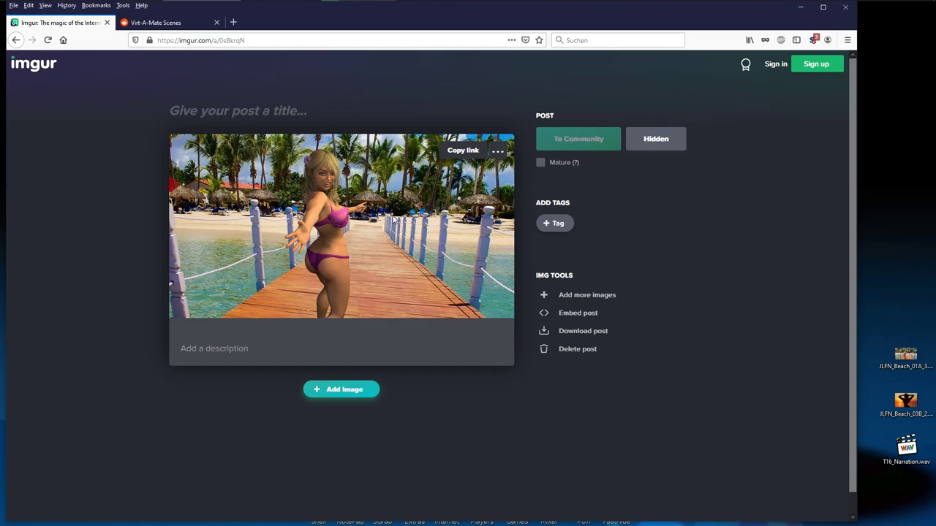
right_click(388, 217)
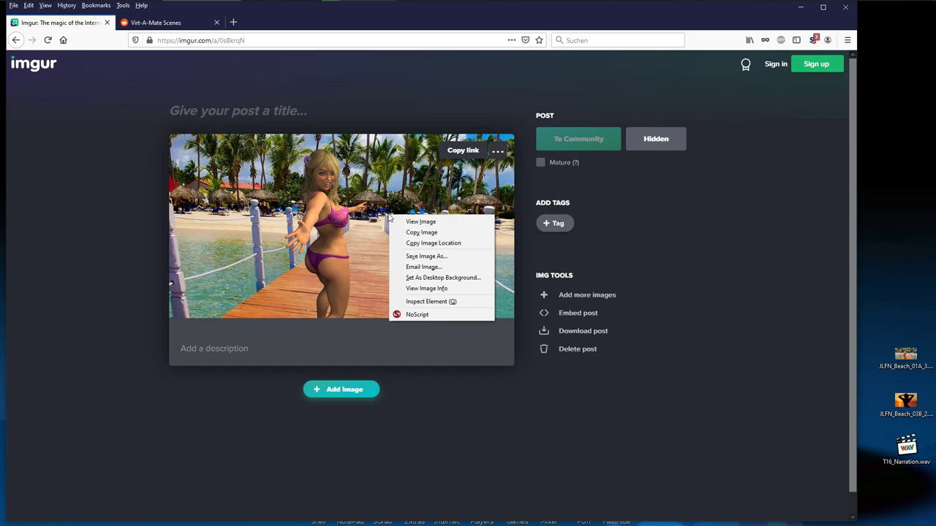
click(418, 223)
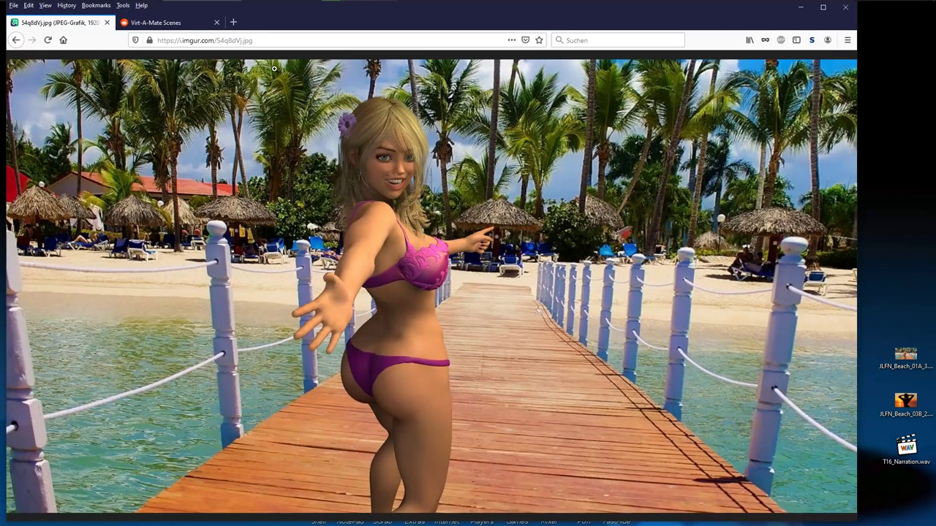
click(271, 42)
drag(270, 42, 149, 42)
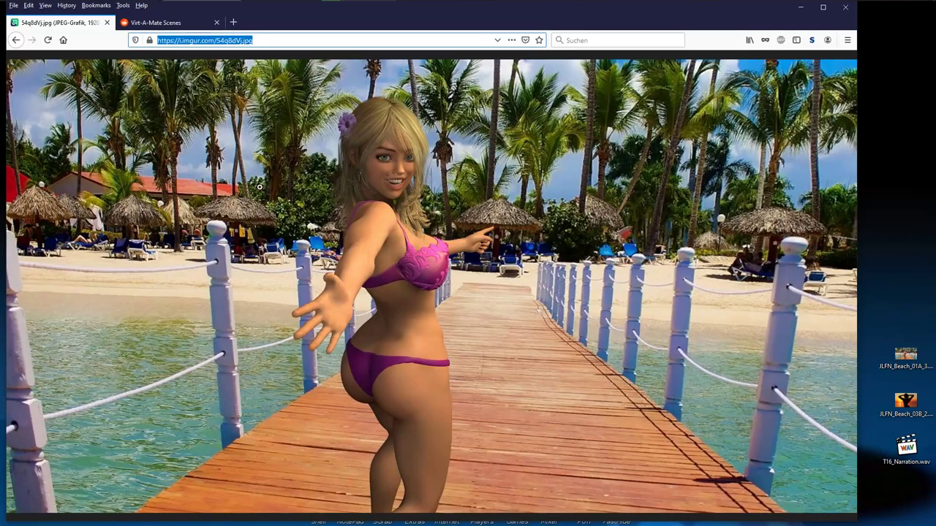
right_click(246, 42)
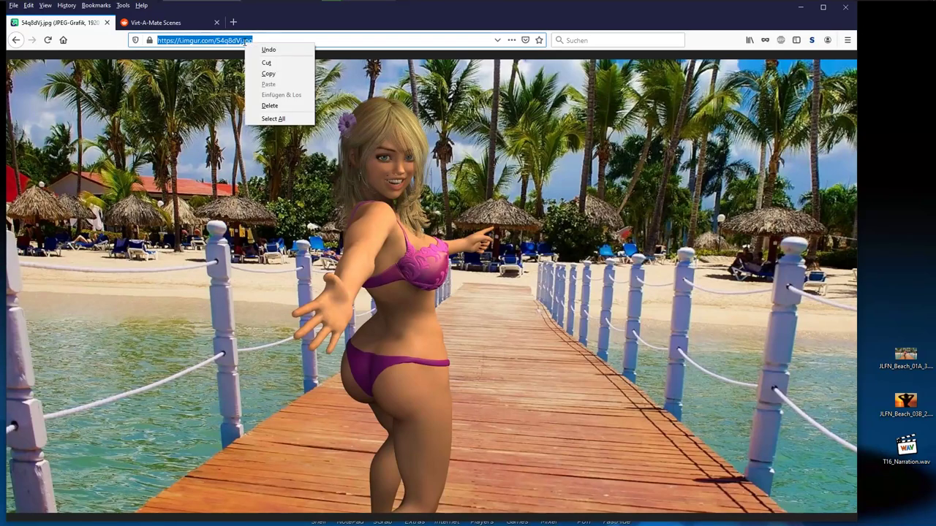
click(275, 73)
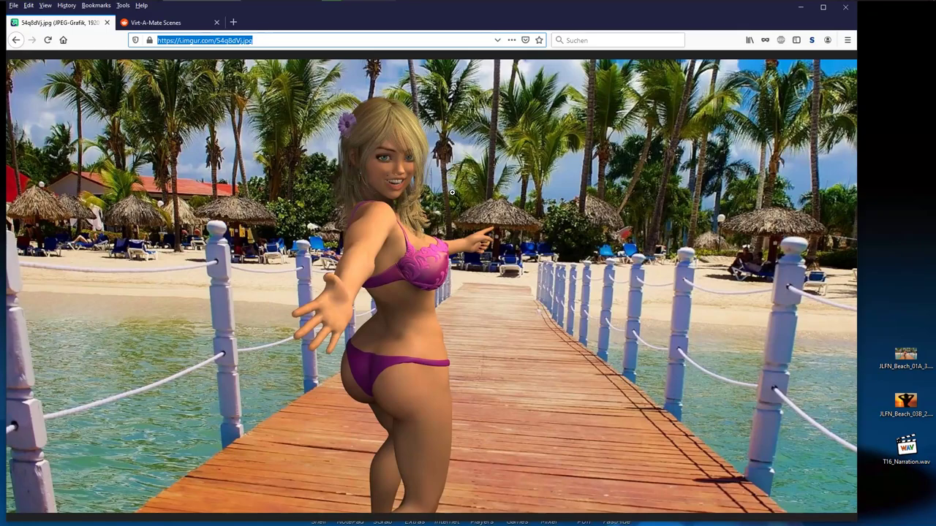
Paste the image address into Notepad and return to the Imgur post page
click(102, 8)
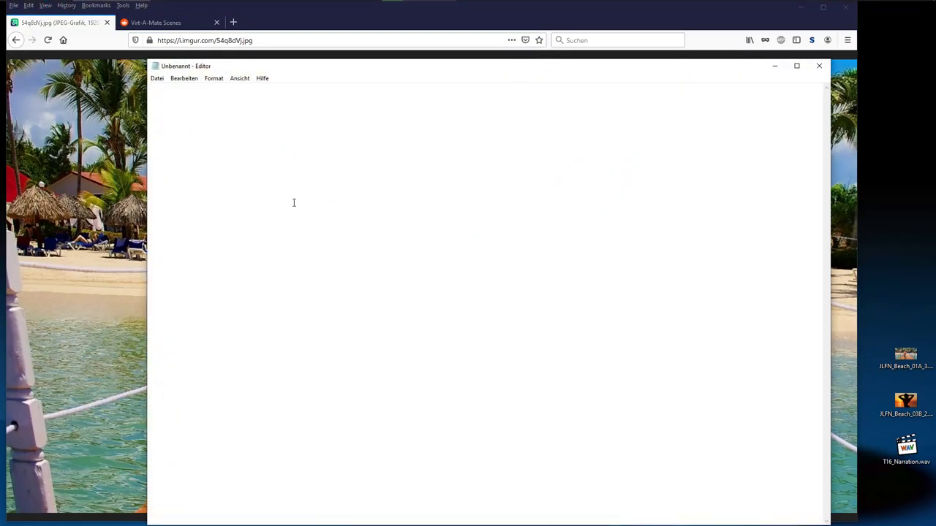
key(ctrl+v)
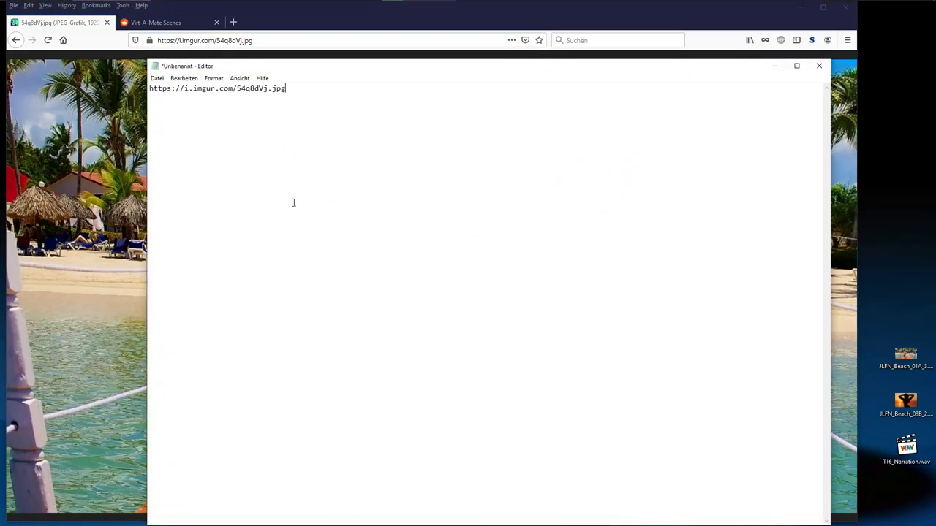
click(107, 207)
click(16, 40)
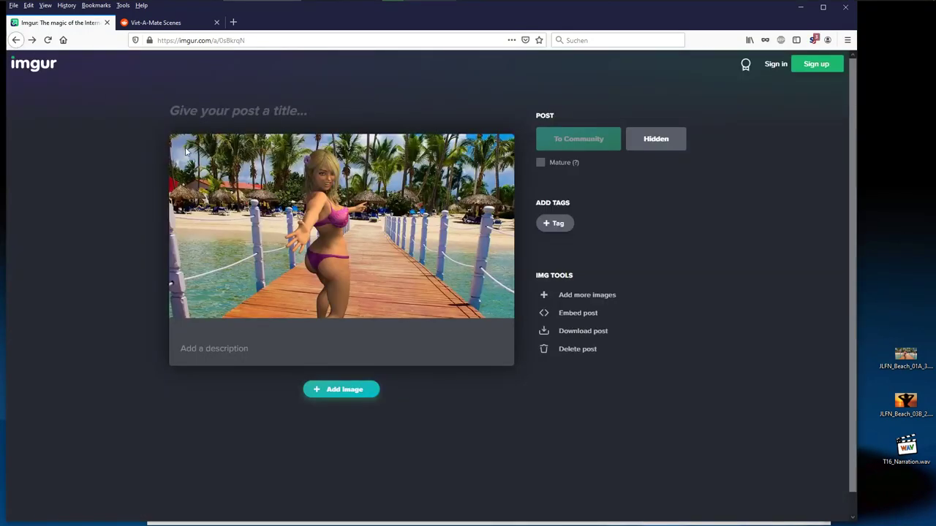
Copy the image's BBCode (Forums) embed code from Share Options and bring Notepad forward
mouse_move(478, 210)
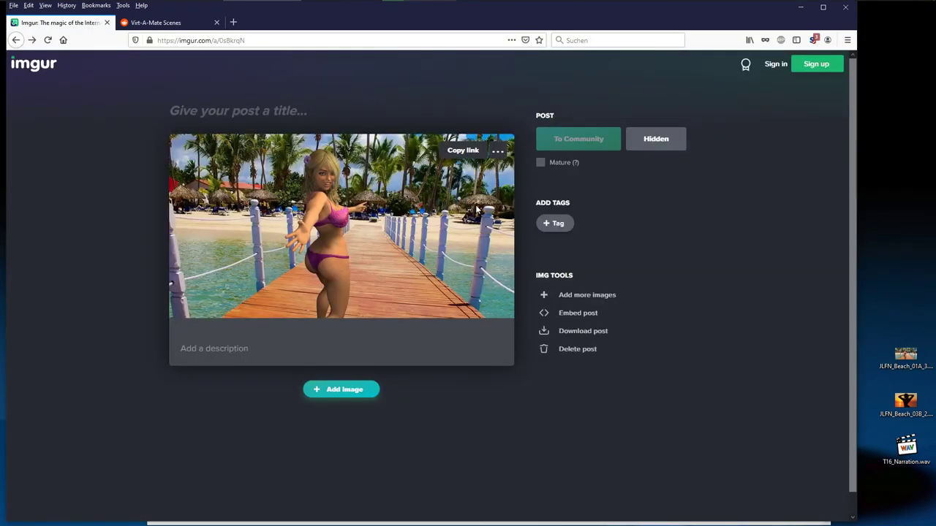
click(498, 154)
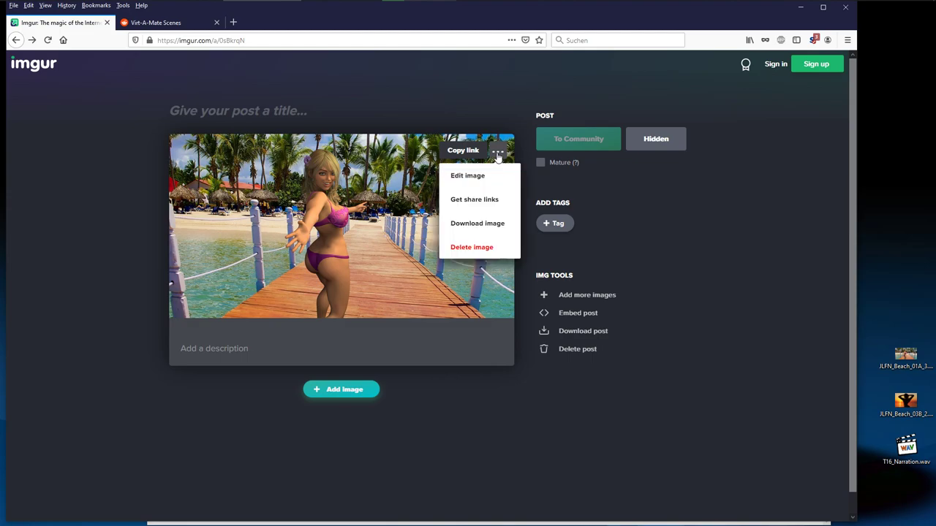
click(484, 202)
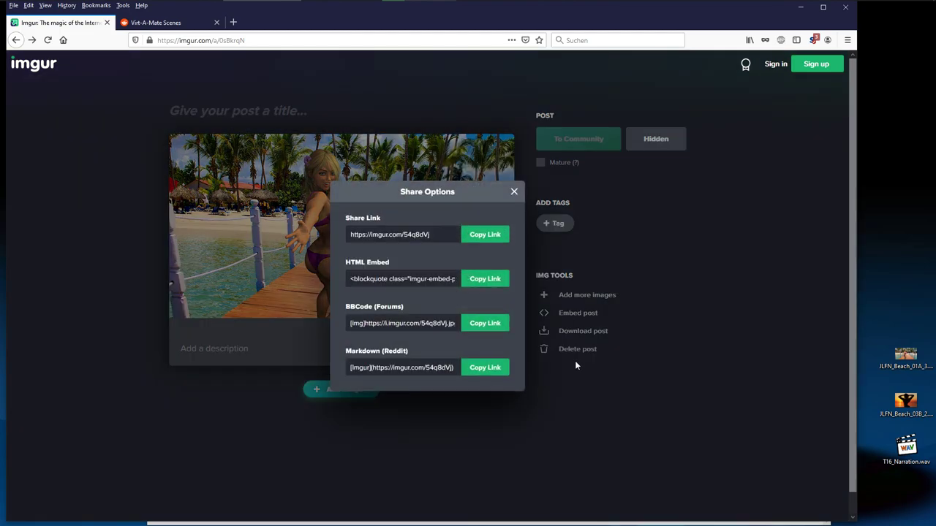
click(486, 324)
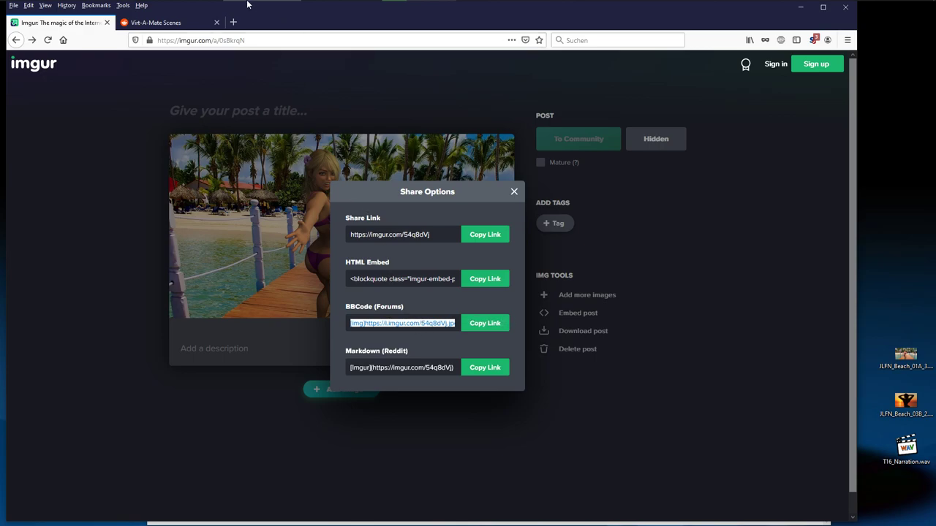
click(123, 12)
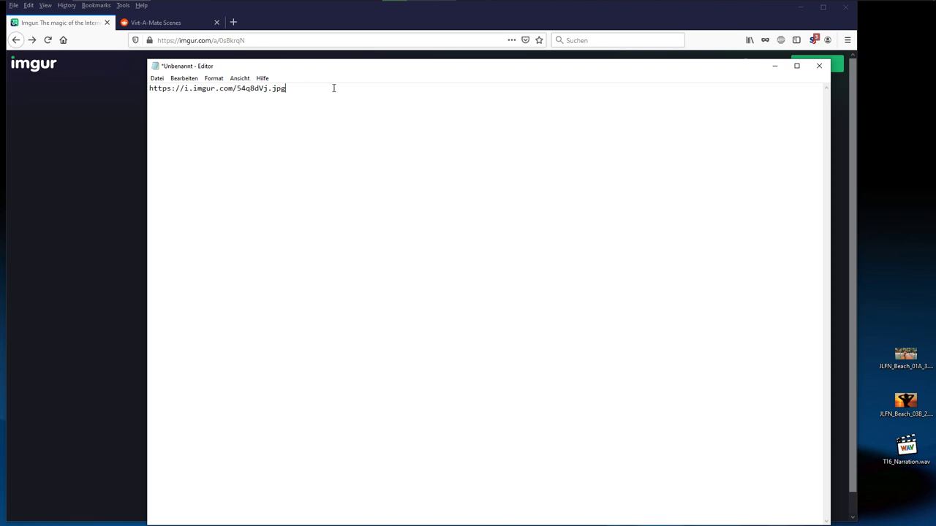
Paste the BBCode, strip its [img] tags and blank line, then close imgur's Share Options
key(ctrl+v)
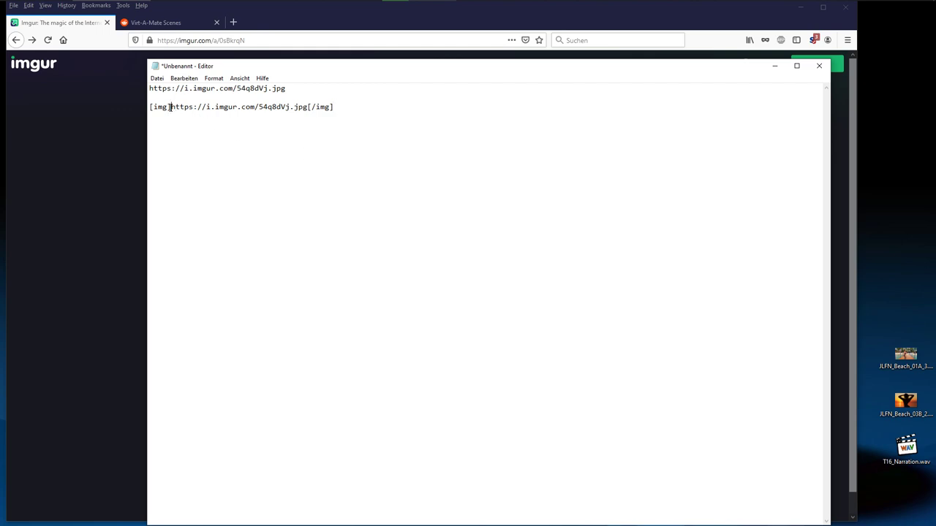
drag(172, 107, 130, 102)
key(Delete)
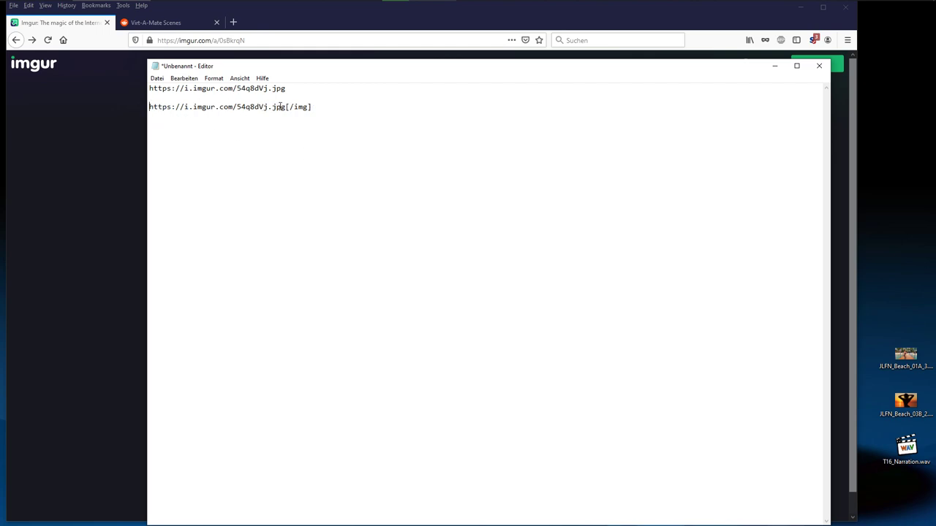
drag(285, 107, 328, 131)
key(Delete)
click(164, 96)
key(BackSpace)
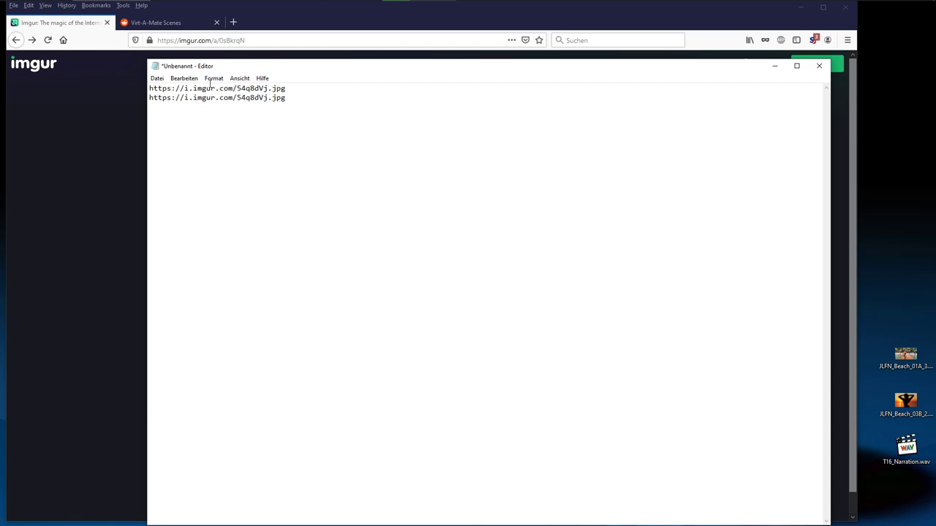
click(88, 119)
click(88, 117)
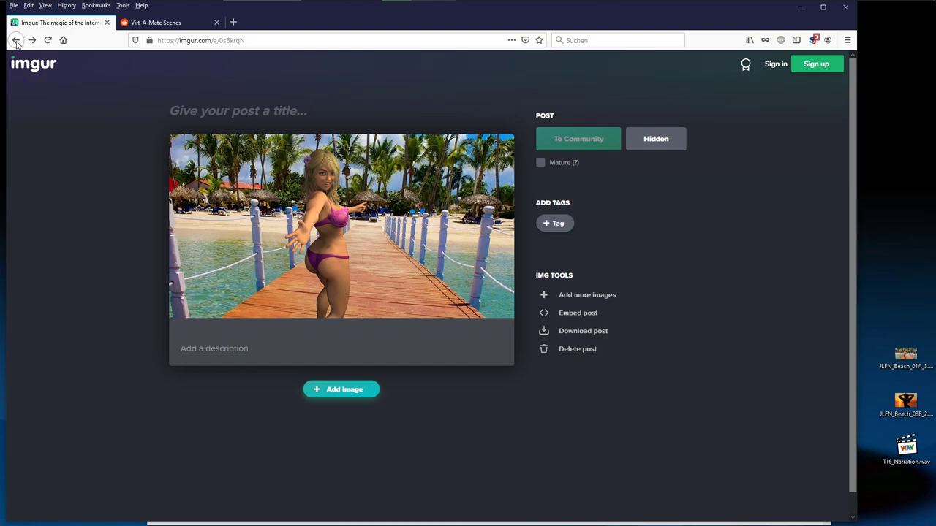
Go back to google.de and search for 'imgbb'
click(16, 41)
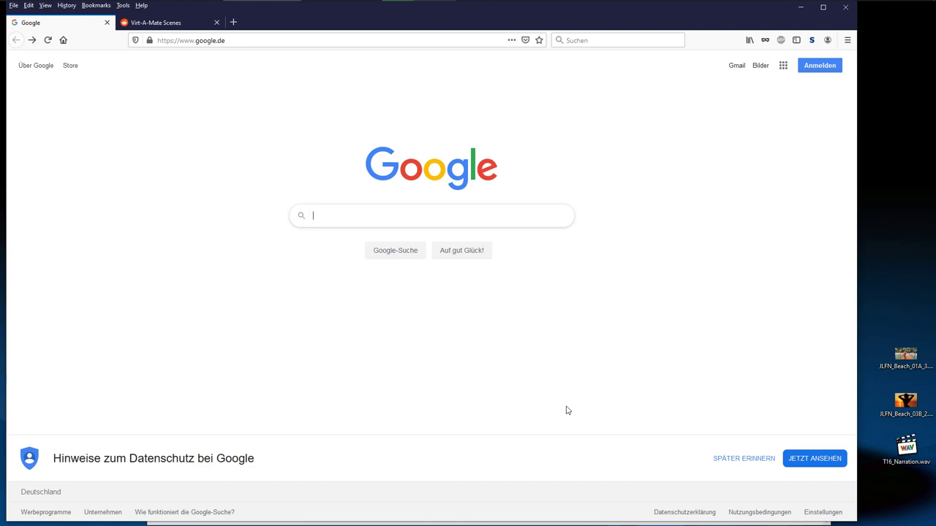
click(376, 214)
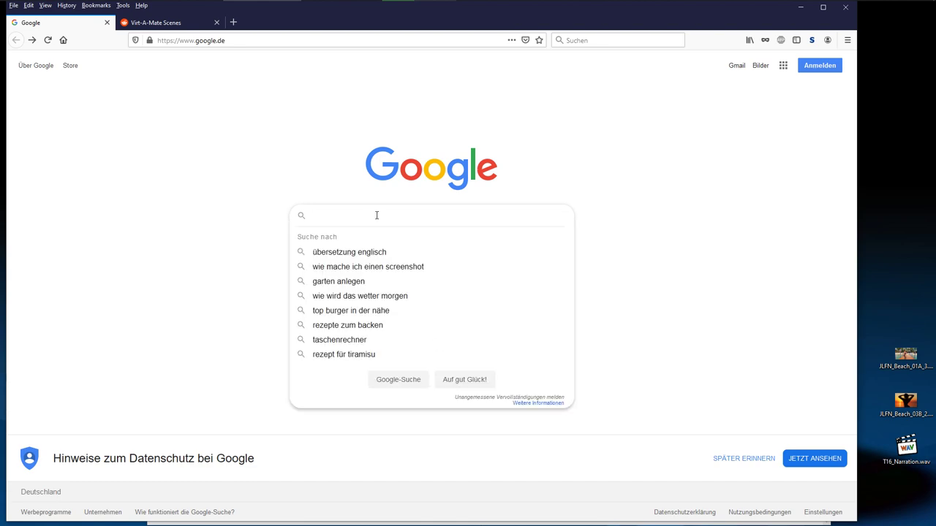
text(img)
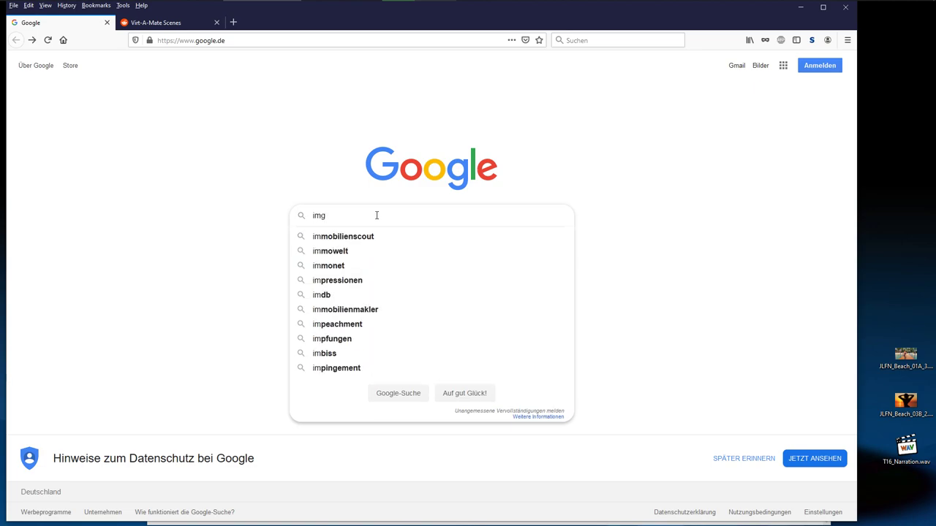
text(bb)
key(Return)
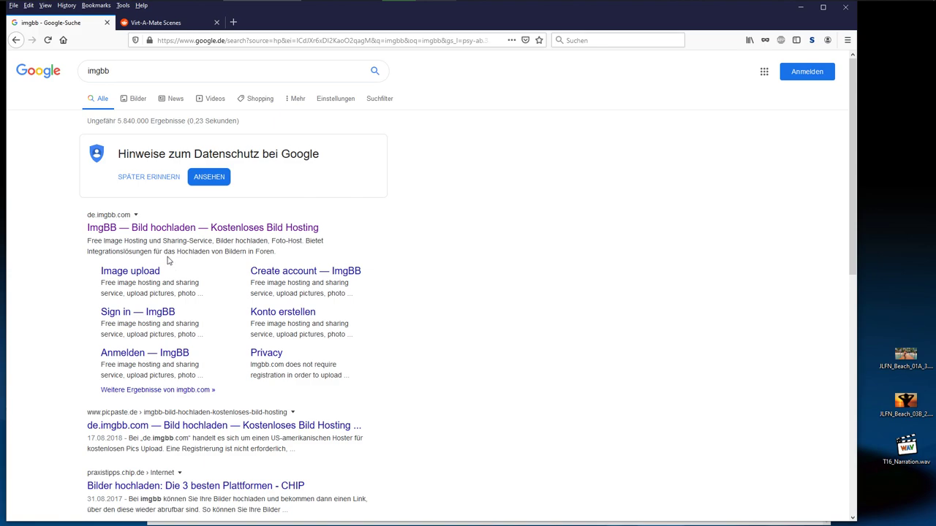
Open ImgBB in English, upload the JLFN_Beach_03B_2 image, and open its image page
click(180, 233)
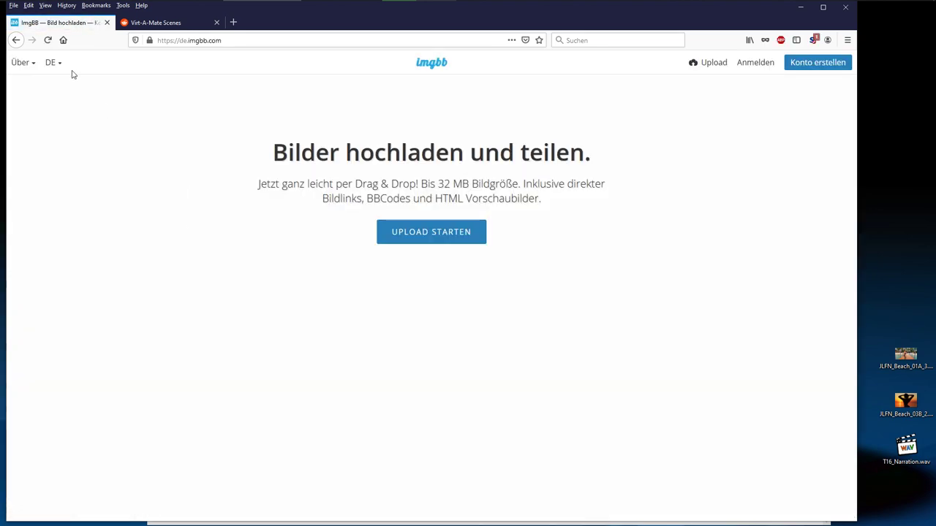
click(57, 64)
click(67, 107)
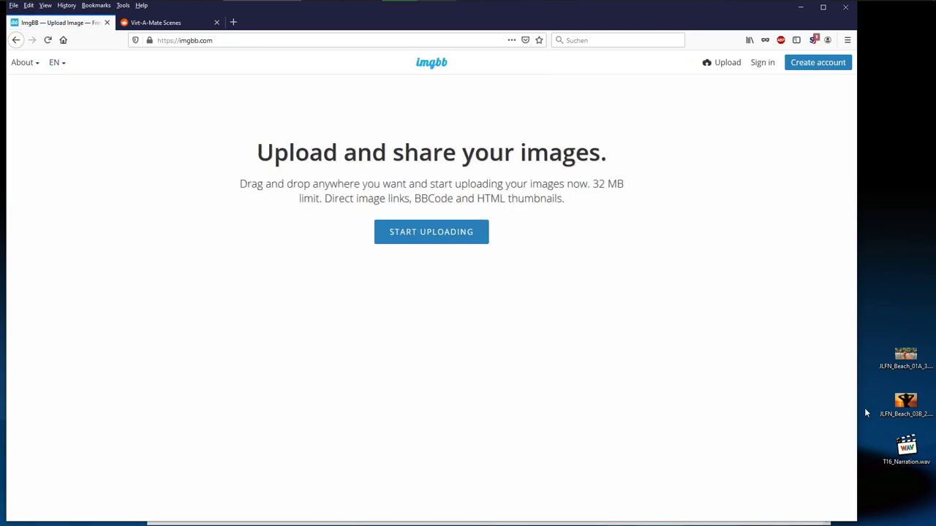
drag(906, 403, 436, 163)
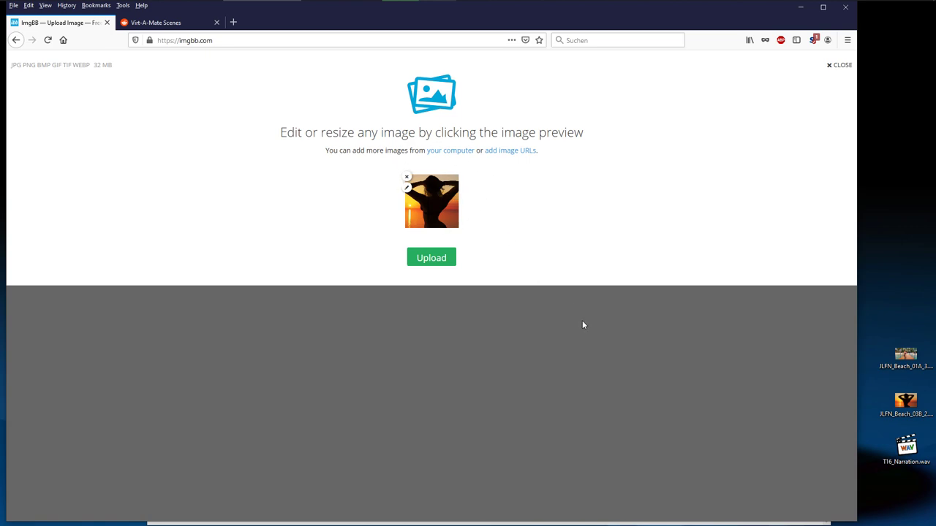
click(444, 261)
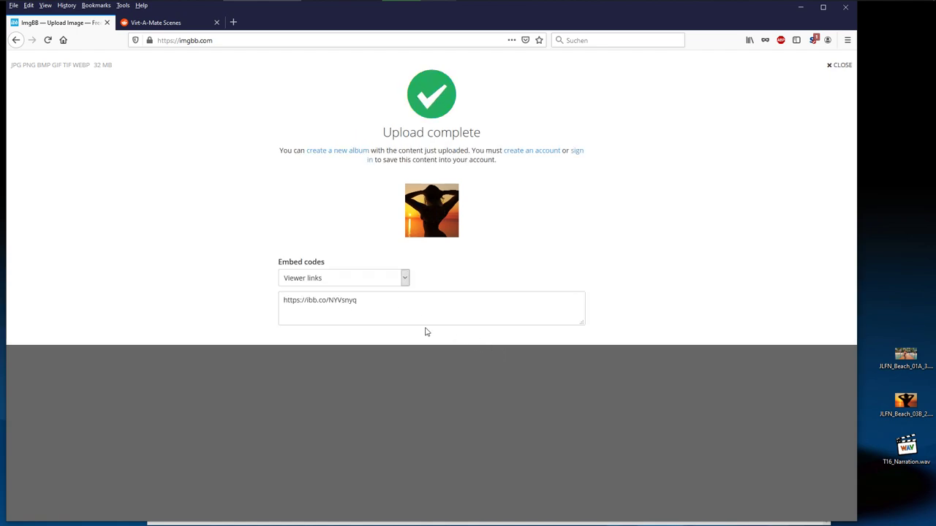
click(436, 227)
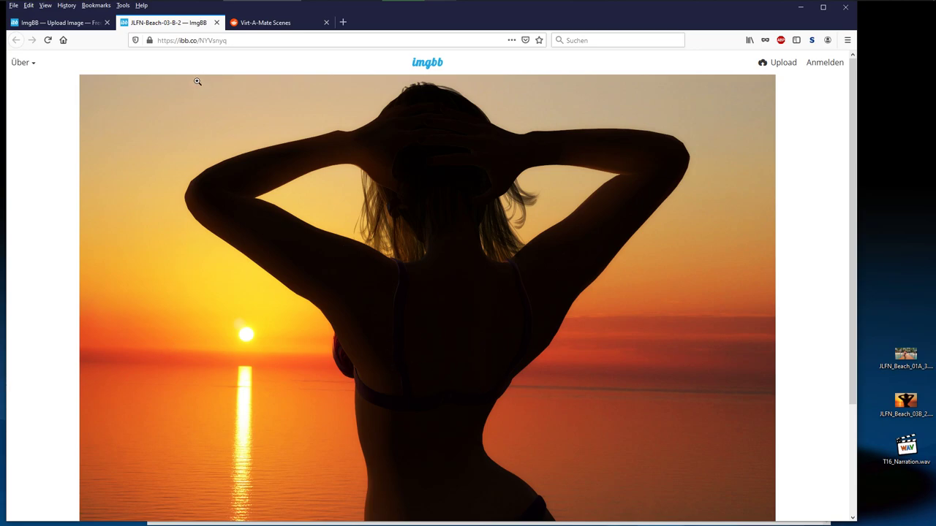
View the sunset image alone and select its full address i.ibb.co/GPx035D/JLFN-Beach-03-B-2.png
right_click(417, 289)
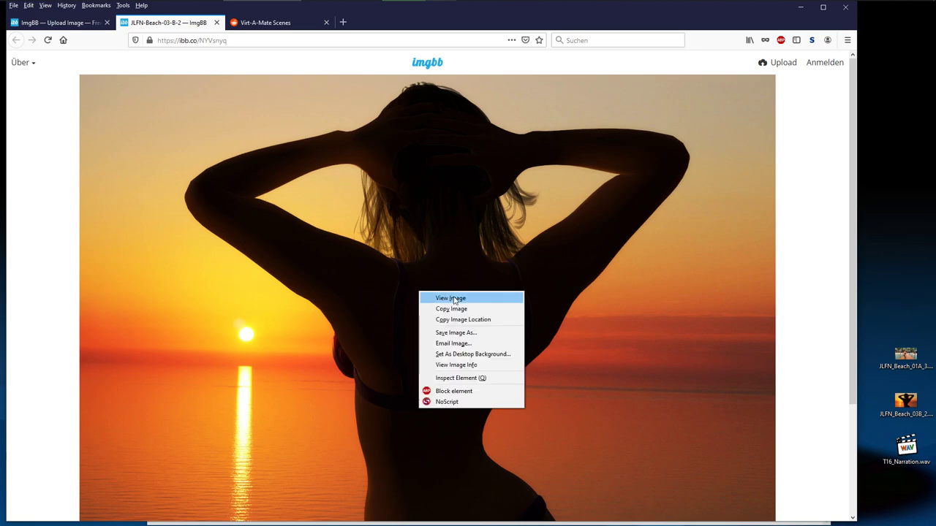
click(450, 298)
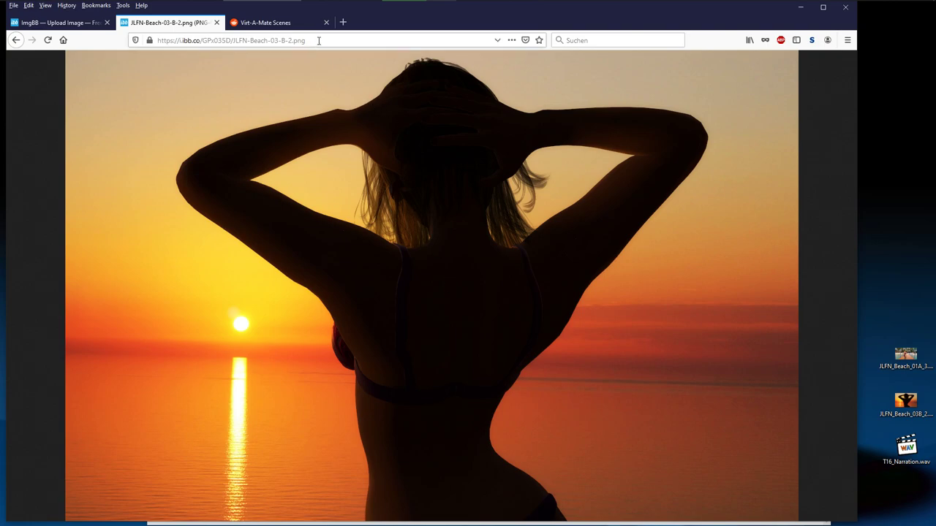
drag(320, 40, 150, 29)
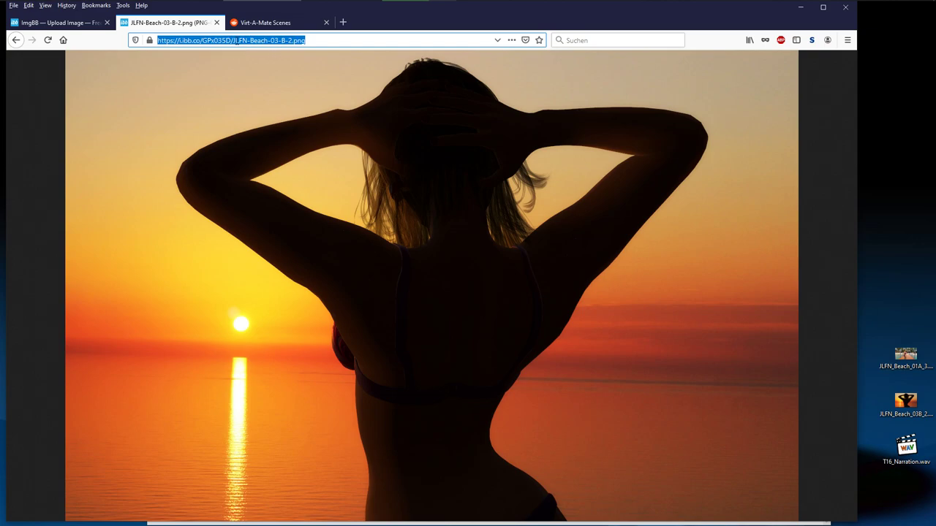
drag(233, 41, 148, 46)
click(322, 40)
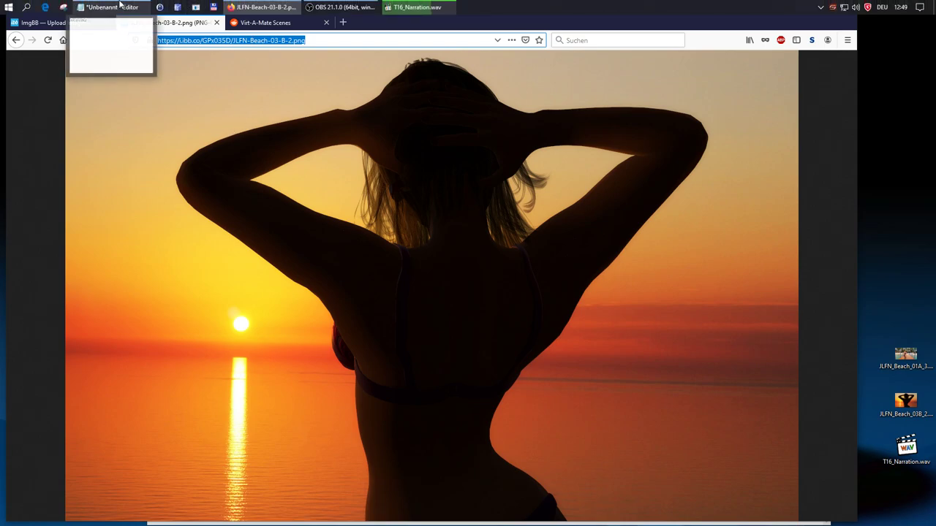
Paste the ImgBB direct link on a new Notepad line and make the browser window slightly shorter
click(113, 9)
key(Return)
key(Return)
key(ctrl+v)
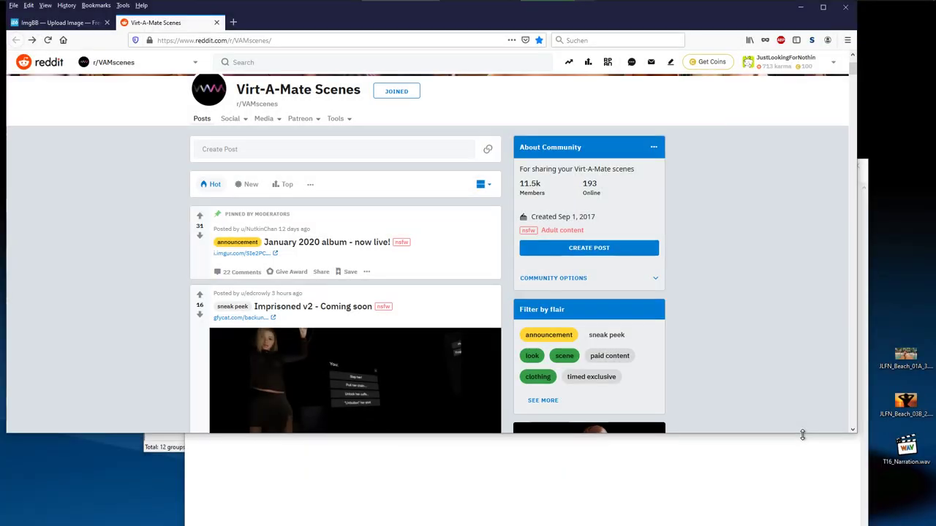
drag(799, 435, 799, 426)
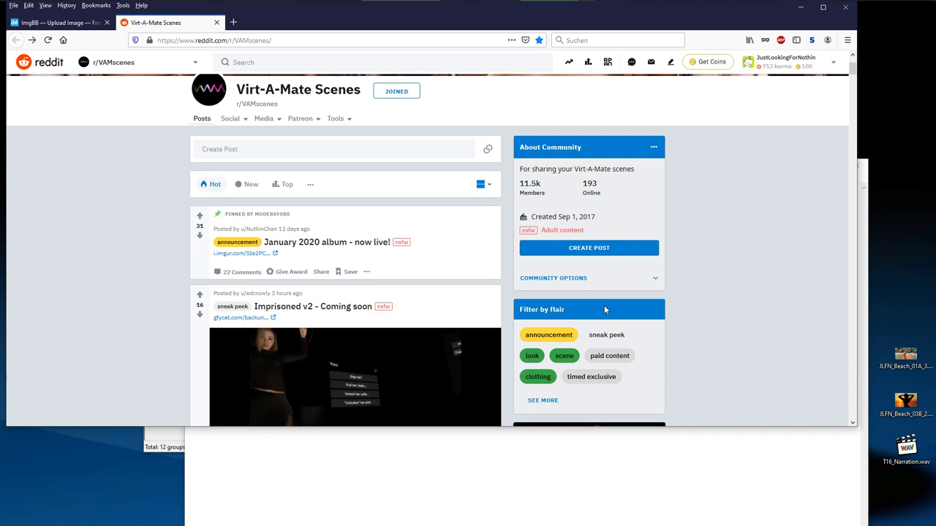
Start a new link post in r/VAMscenes titled 'New Scene'
click(607, 249)
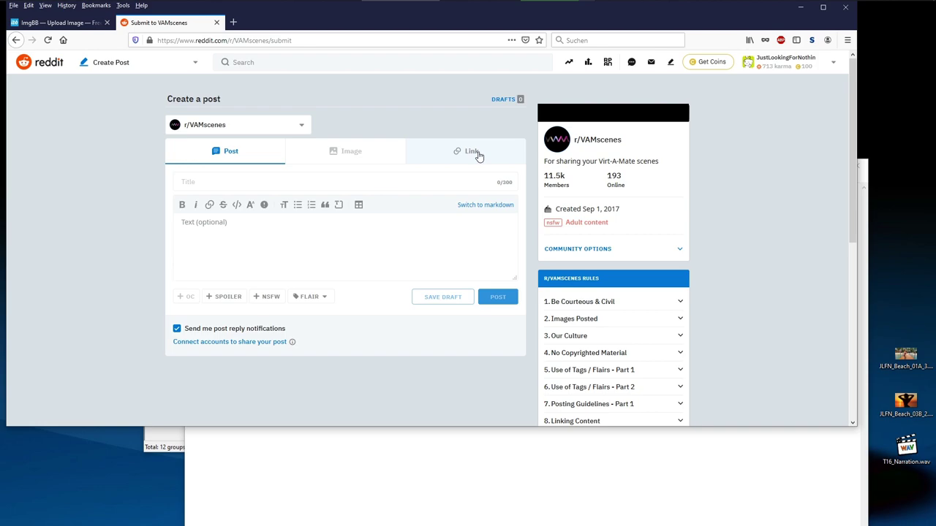
click(478, 156)
click(287, 181)
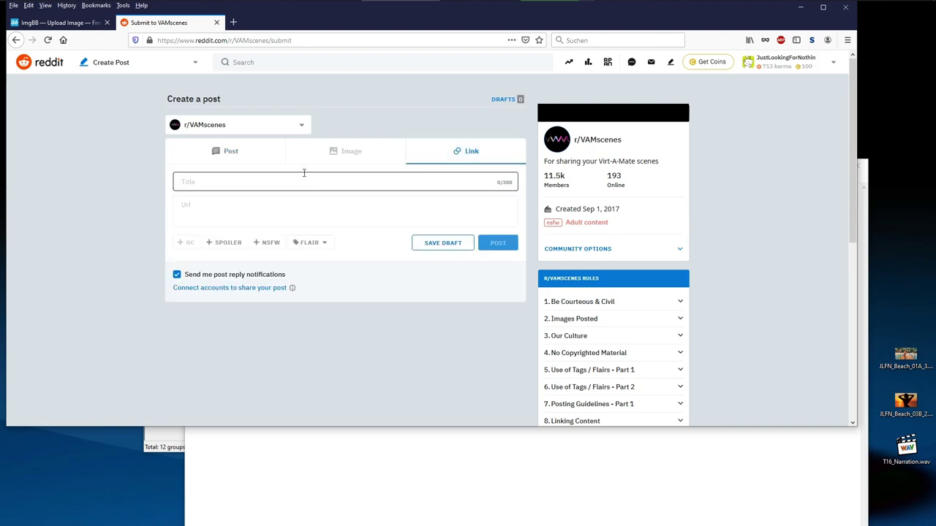
text(New Scene)
Copy the ImgBB image link from Notepad and paste it into the post's Url field
click(218, 210)
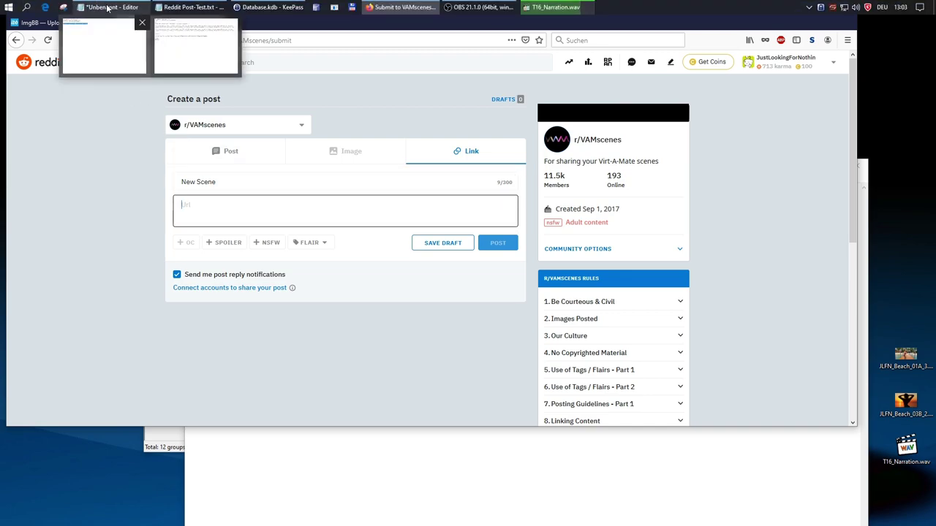
click(107, 8)
click(394, 217)
drag(395, 218, 186, 218)
key(ctrl+c)
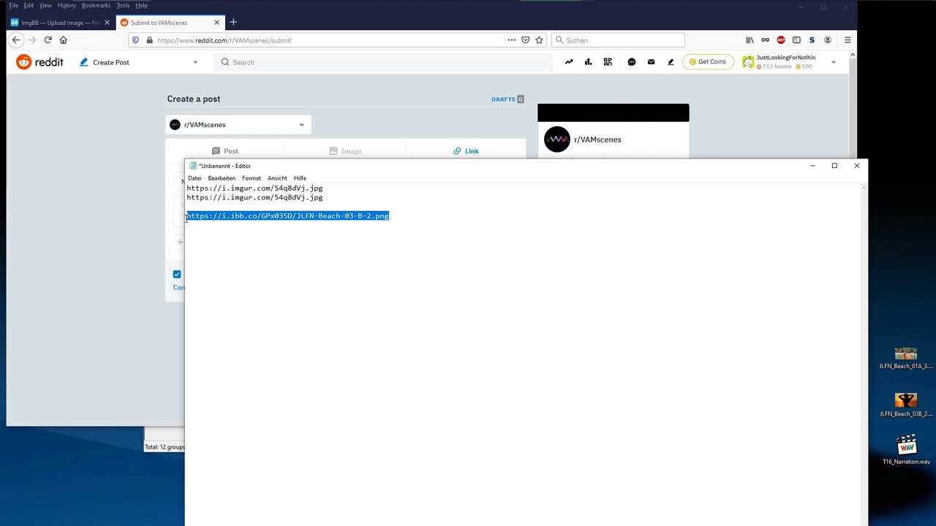
click(112, 279)
click(188, 217)
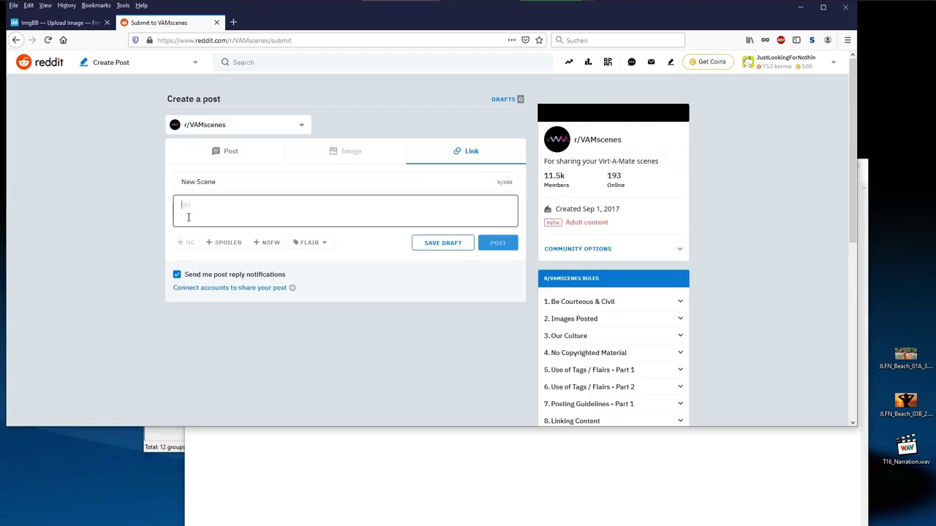
key(ctrl+v)
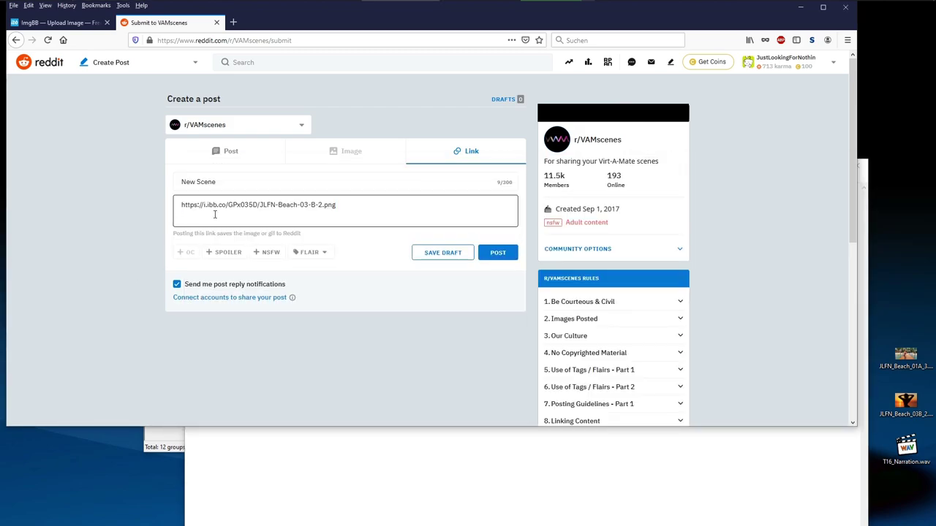
Tag the post with the 'scene' flair
click(321, 253)
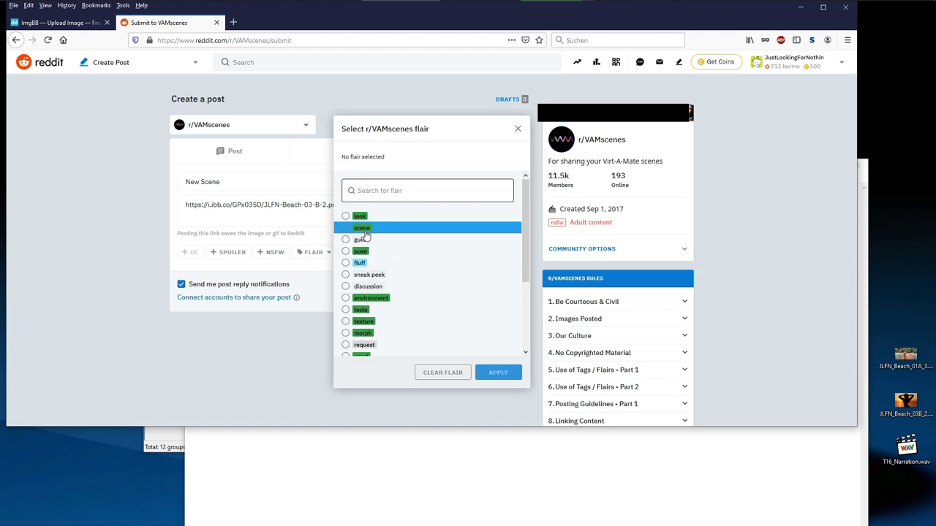
click(366, 231)
click(497, 373)
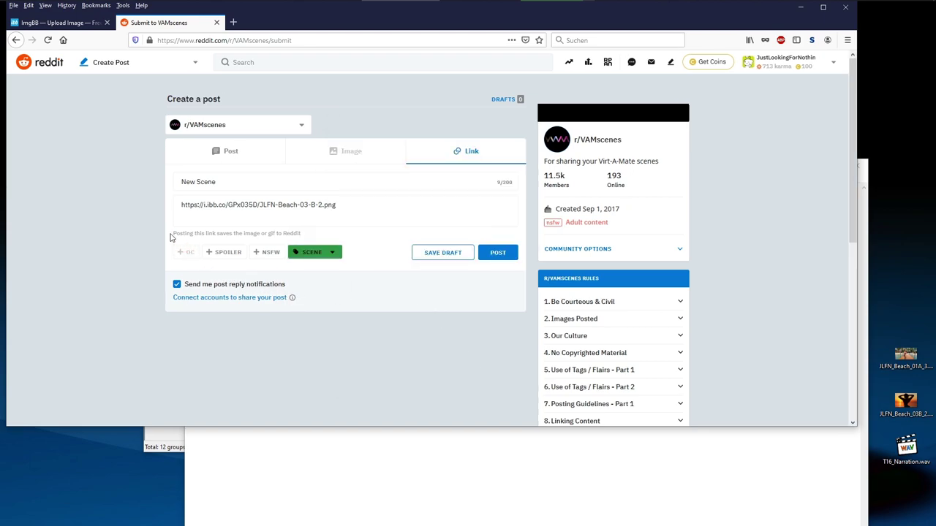
Publish the 'New Scene' link post
drag(174, 235, 308, 234)
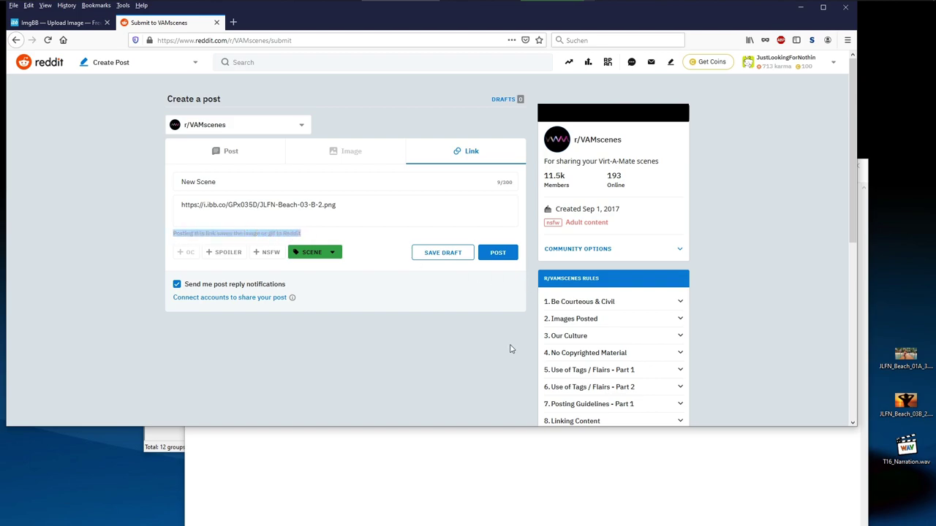
click(340, 234)
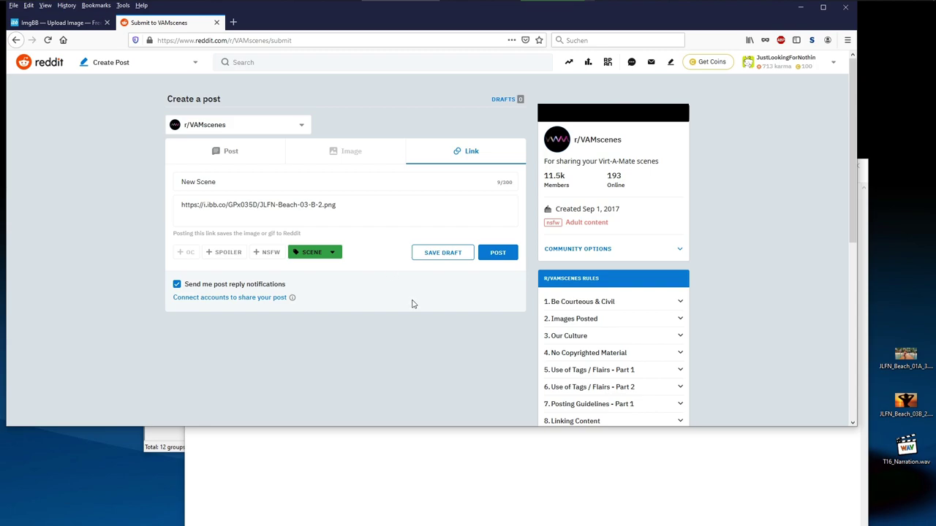
click(508, 254)
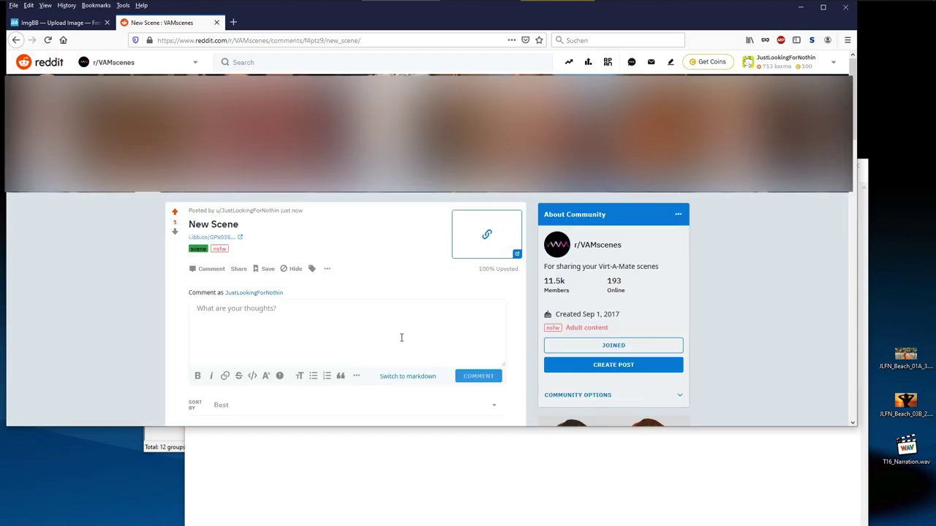
Copy the prepared comment text from Reddit Post-Test.txt in Notepad
scroll(381, 338, down, 1)
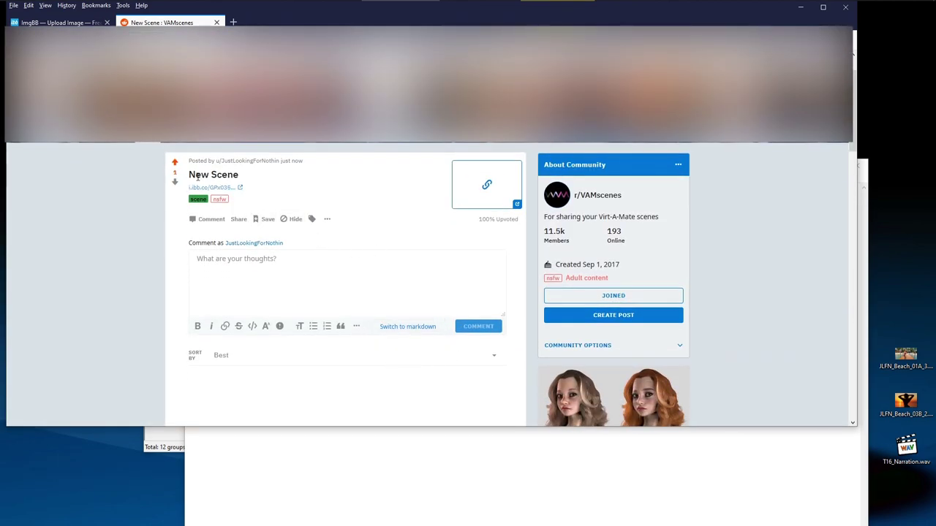
scroll(475, 331, down, 1)
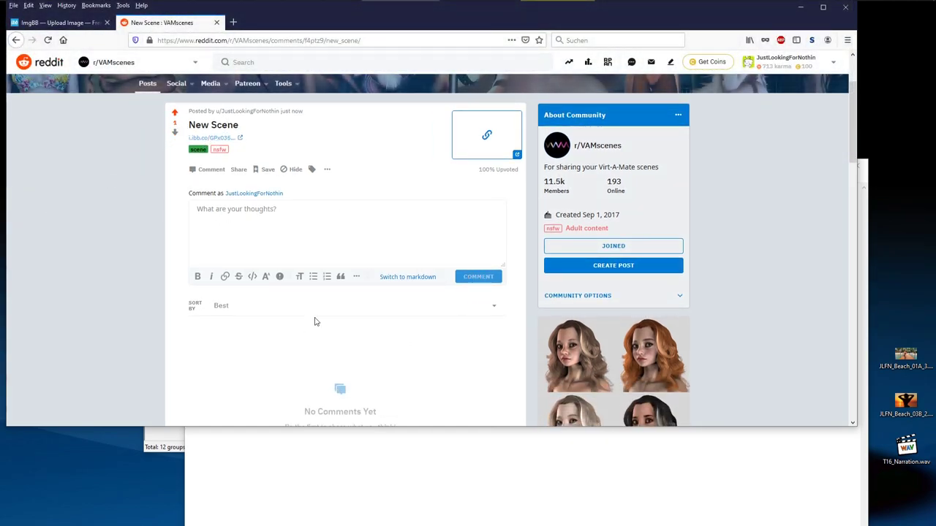
click(223, 234)
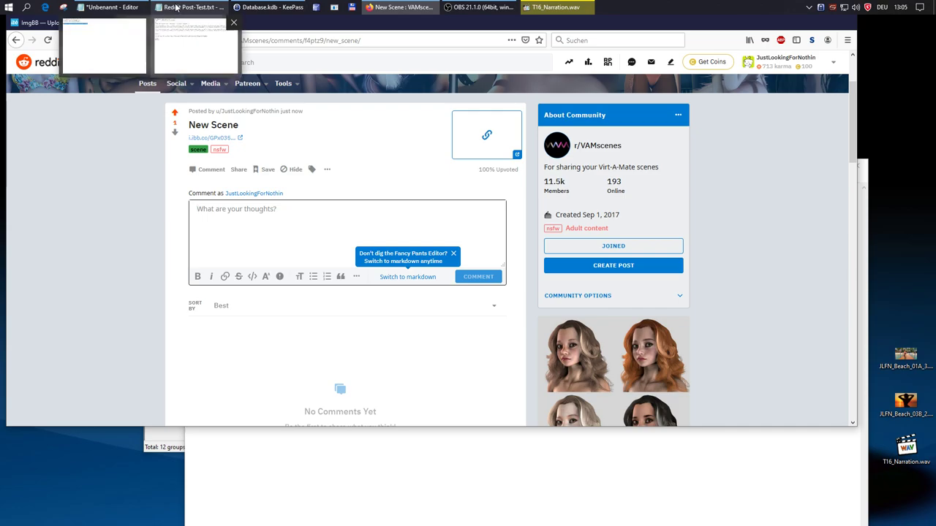
click(172, 4)
drag(156, 96, 223, 281)
key(ctrl+c)
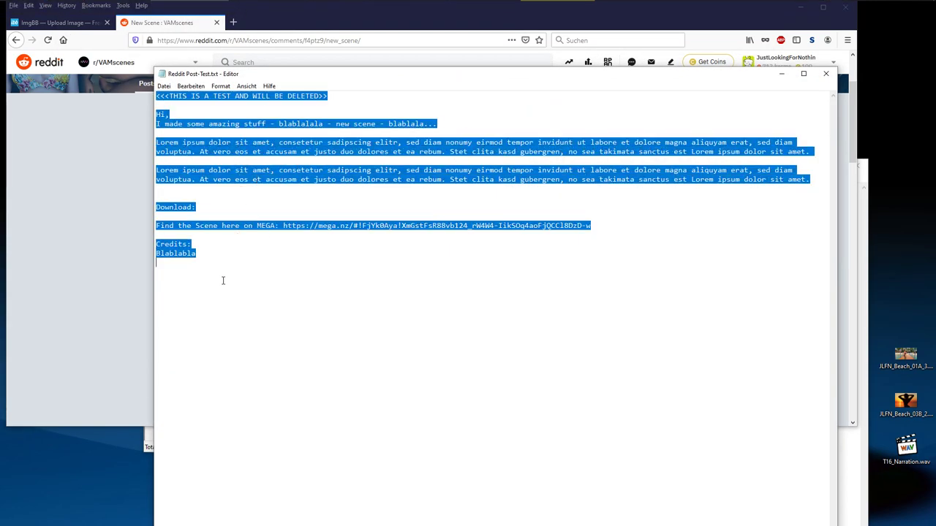
Paste the text as a comment on the 'New Scene' post and submit it
click(104, 261)
click(257, 223)
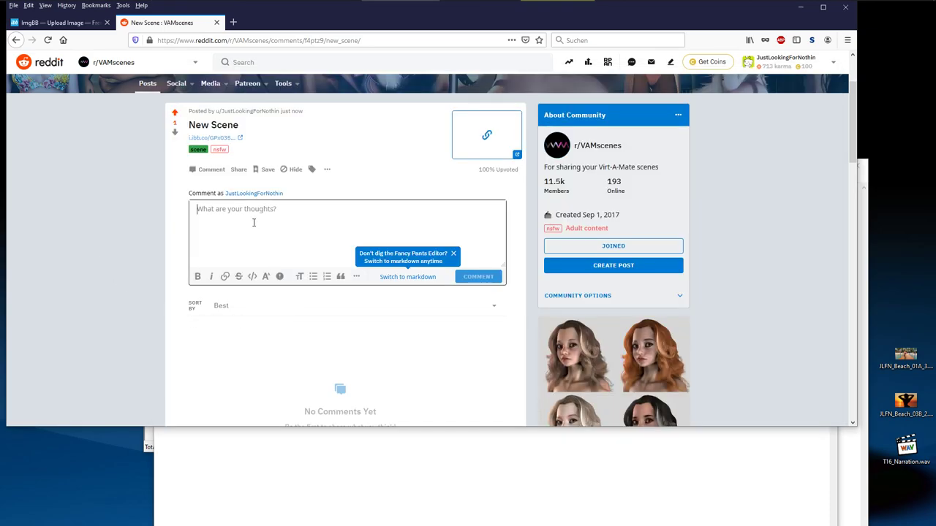
key(ctrl+v)
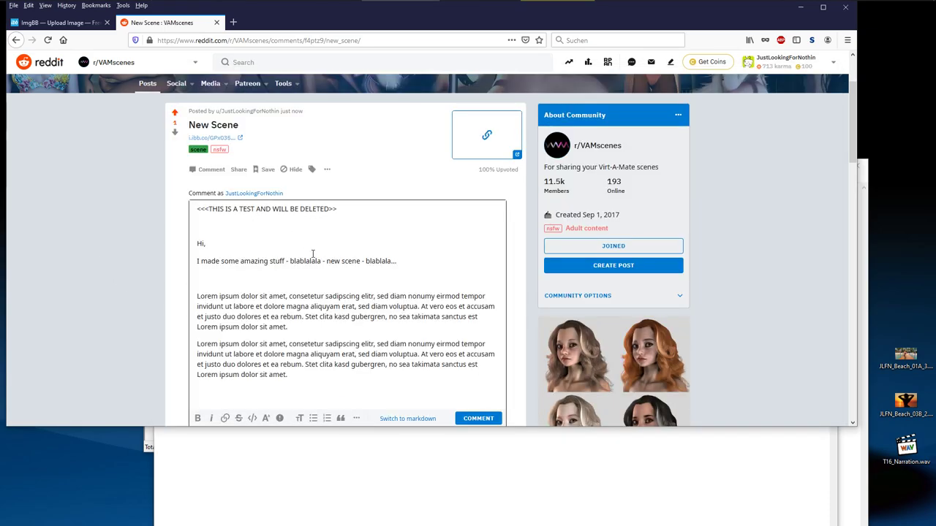
scroll(333, 272, down, 3)
scroll(333, 278, down, 4)
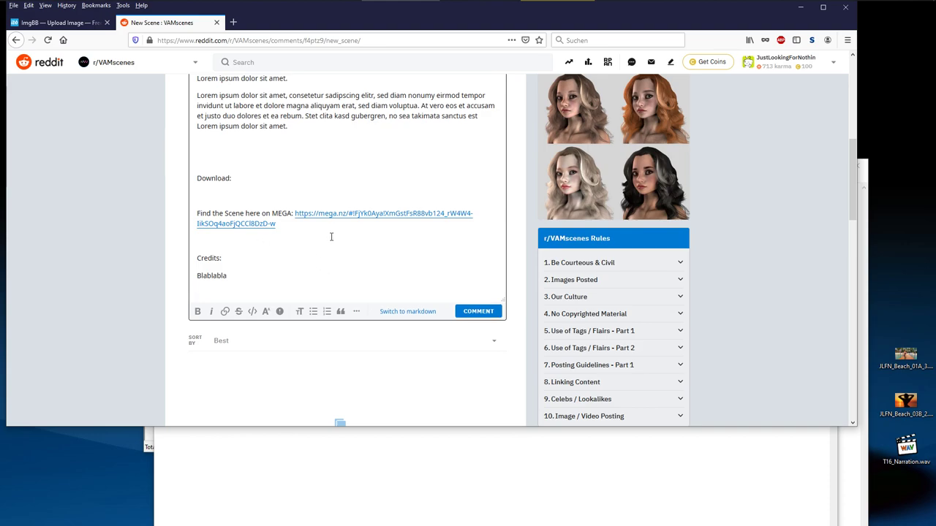
scroll(410, 285, up, 1)
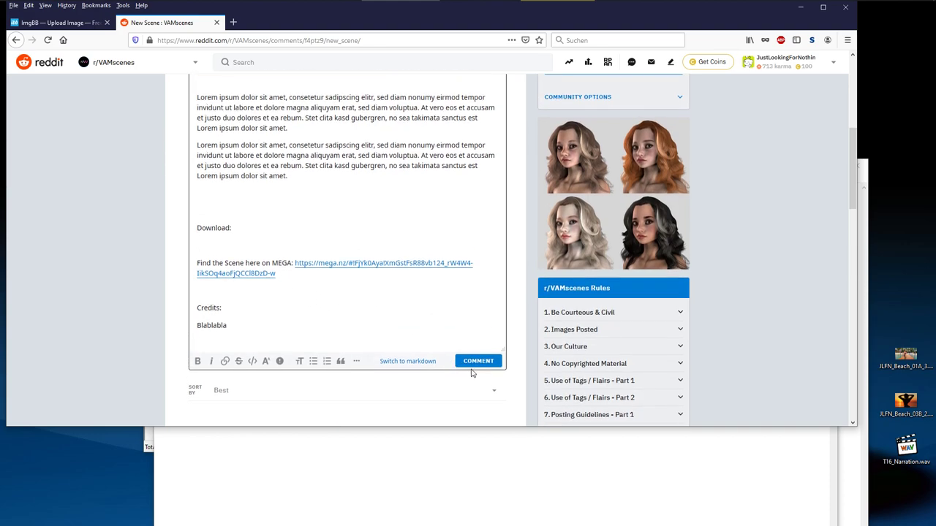
click(477, 362)
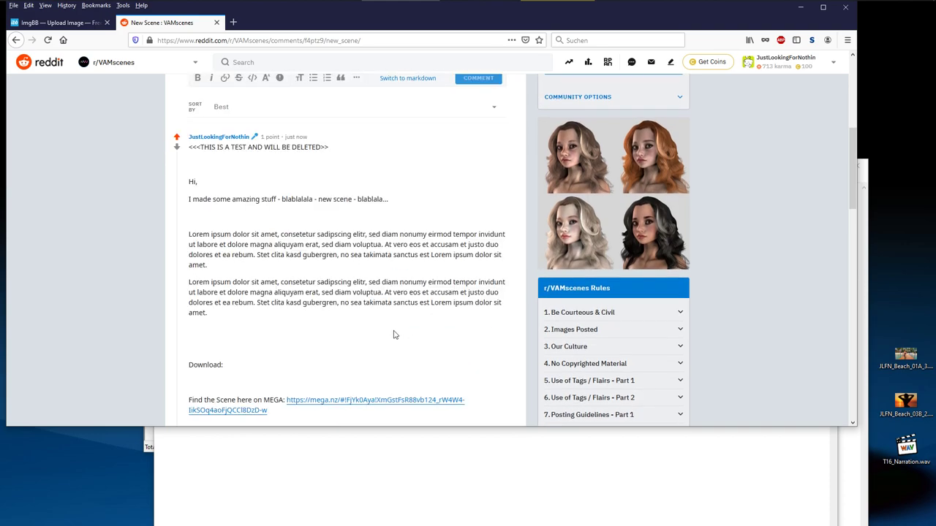
scroll(392, 333, up, 4)
scroll(387, 332, up, 2)
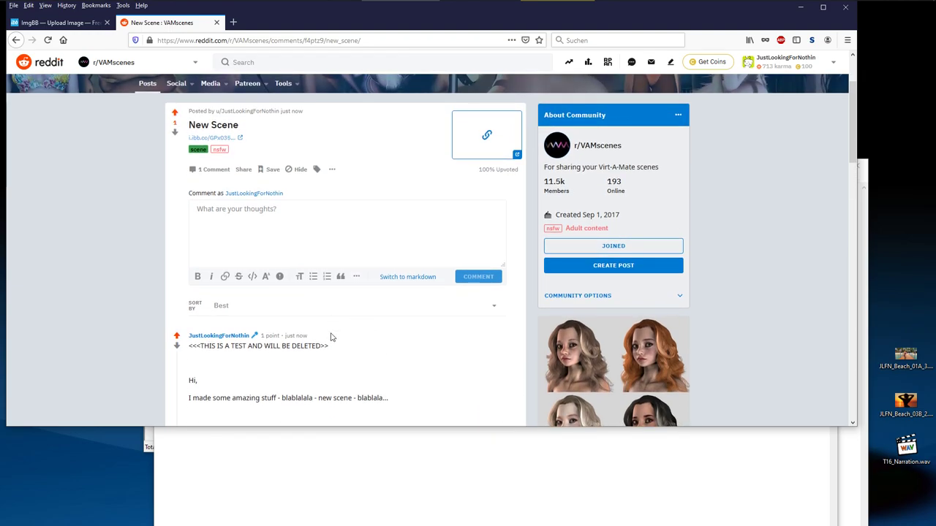
Reopen the 'New Scene' post and view its sunset image full-size in a new, taller tab
key(Escape)
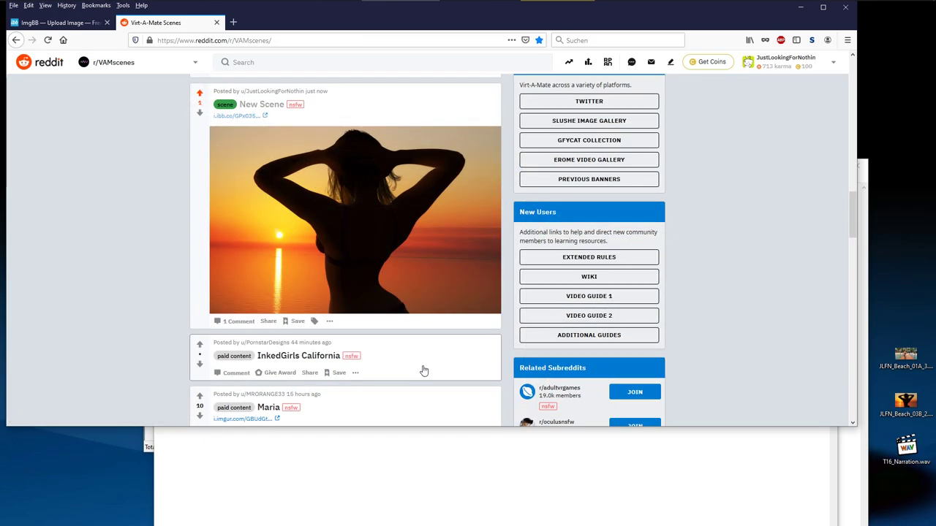
scroll(438, 278, up, 1)
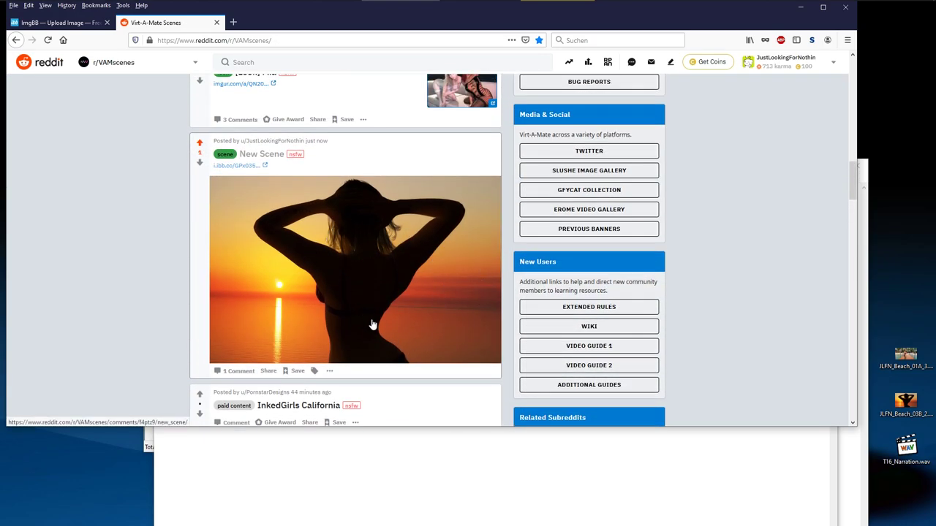
click(402, 297)
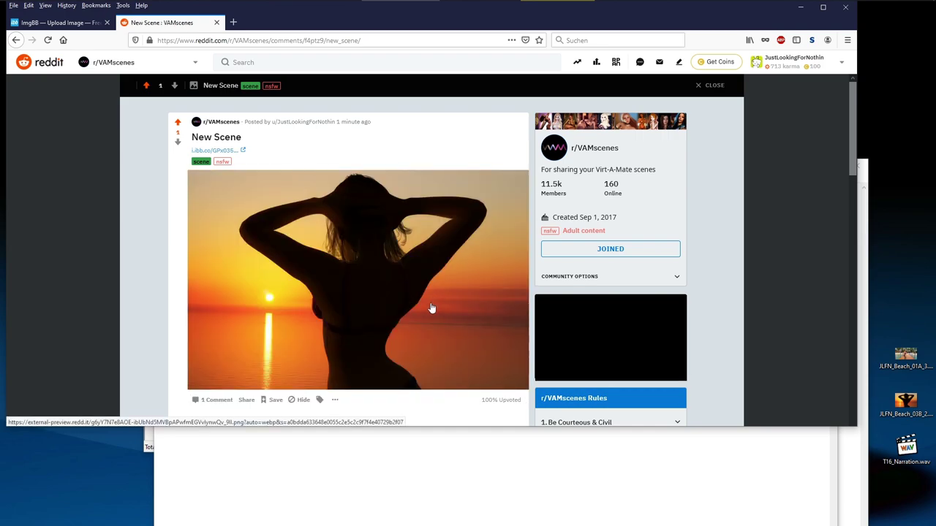
scroll(424, 304, down, 3)
scroll(406, 278, up, 2)
click(387, 254)
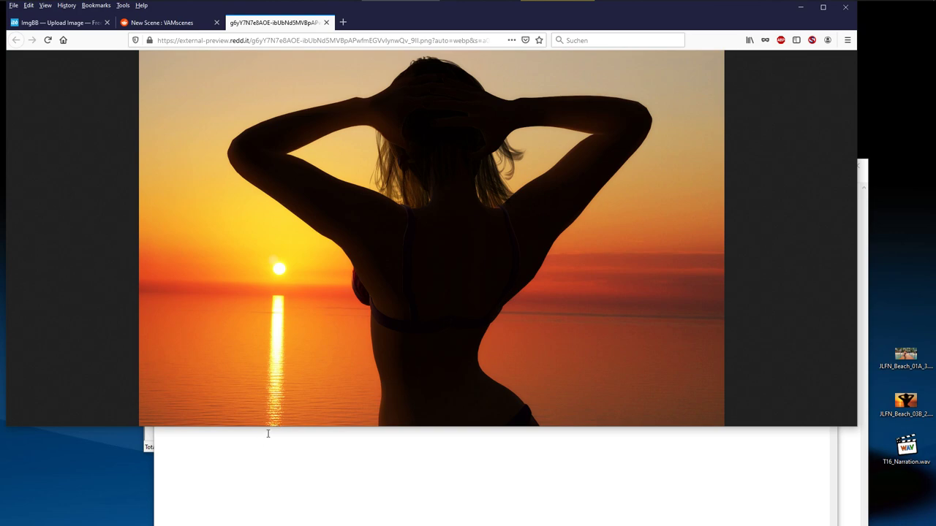
drag(271, 427, 277, 519)
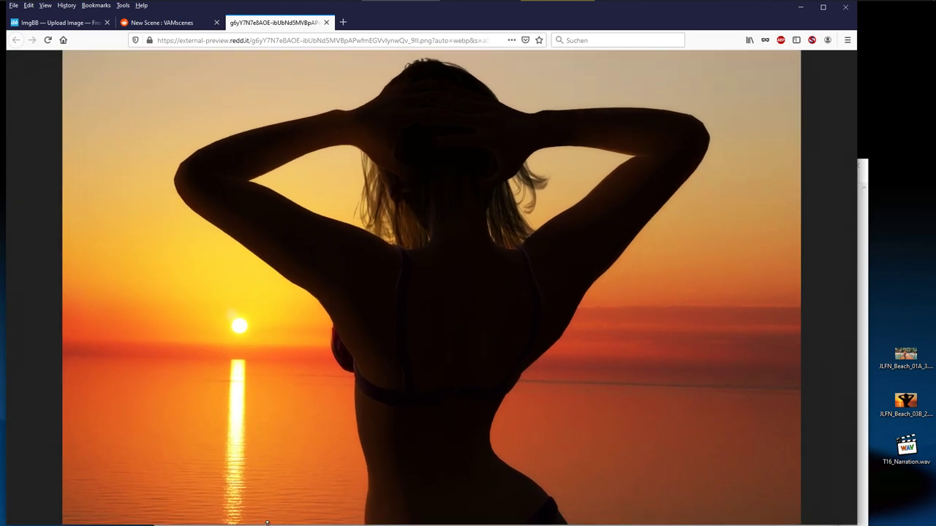